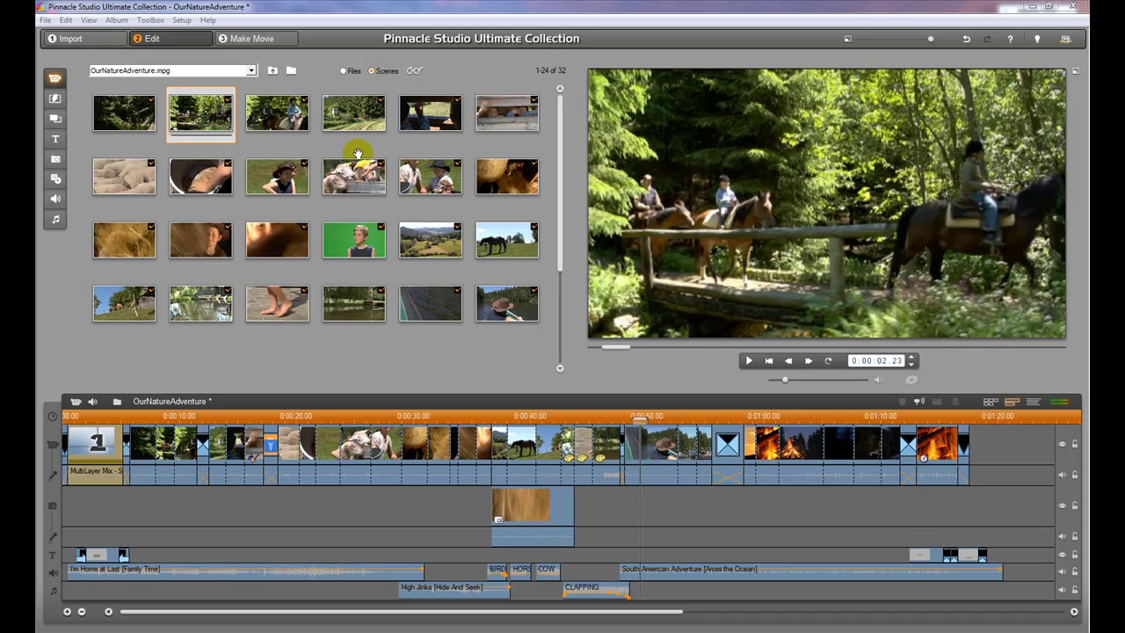
Step: Check the help options, then switch the album to a file list and back to scenes
click(209, 20)
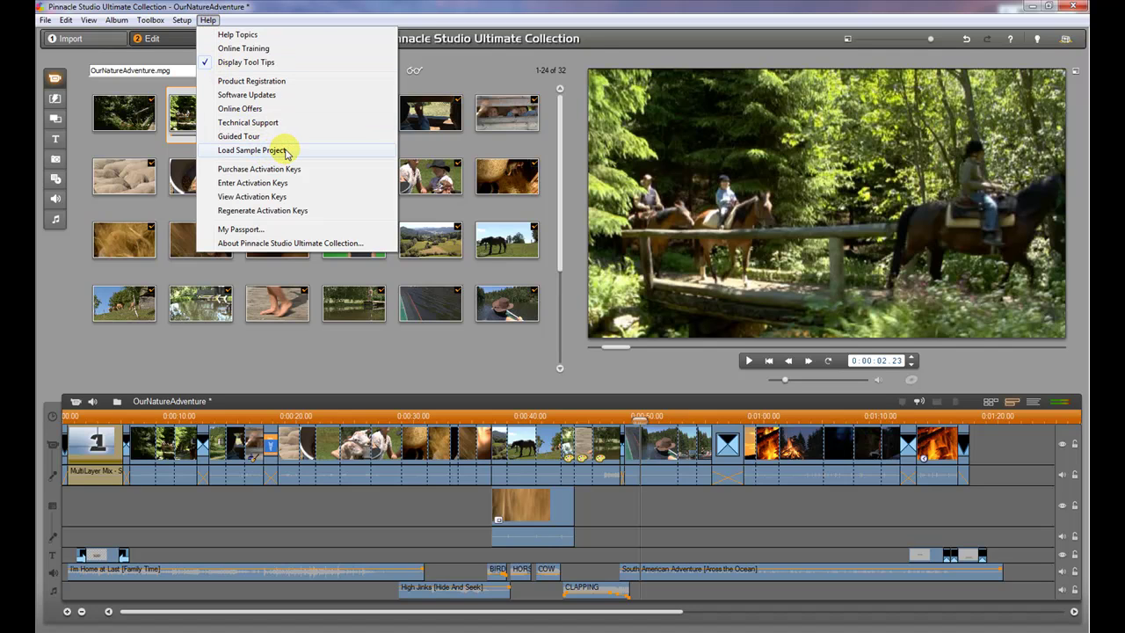
click(397, 374)
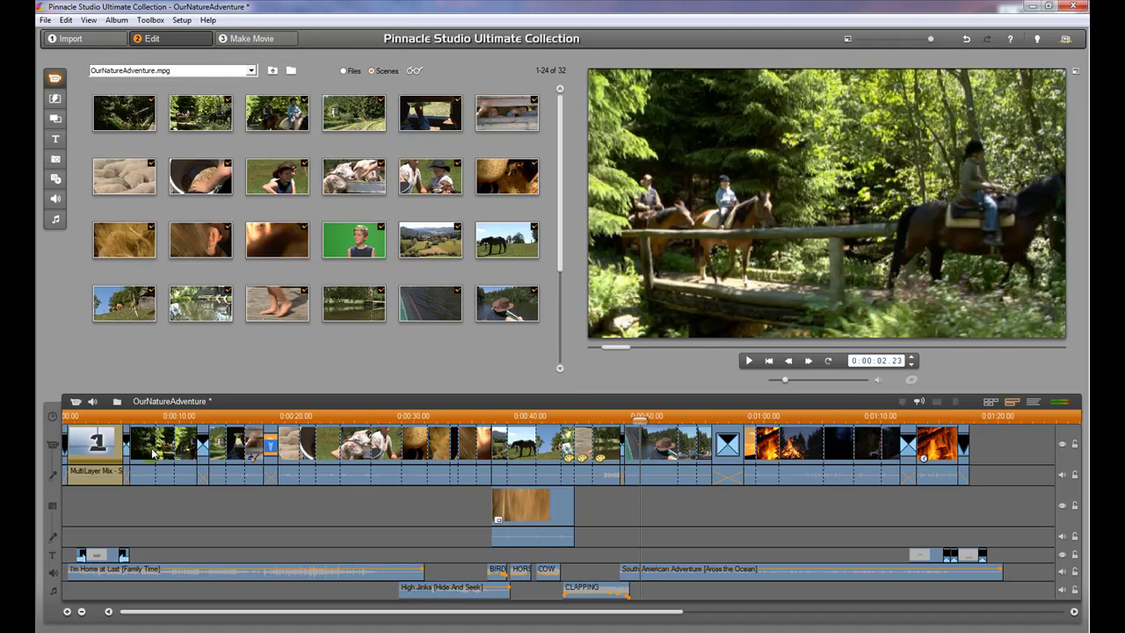
click(740, 394)
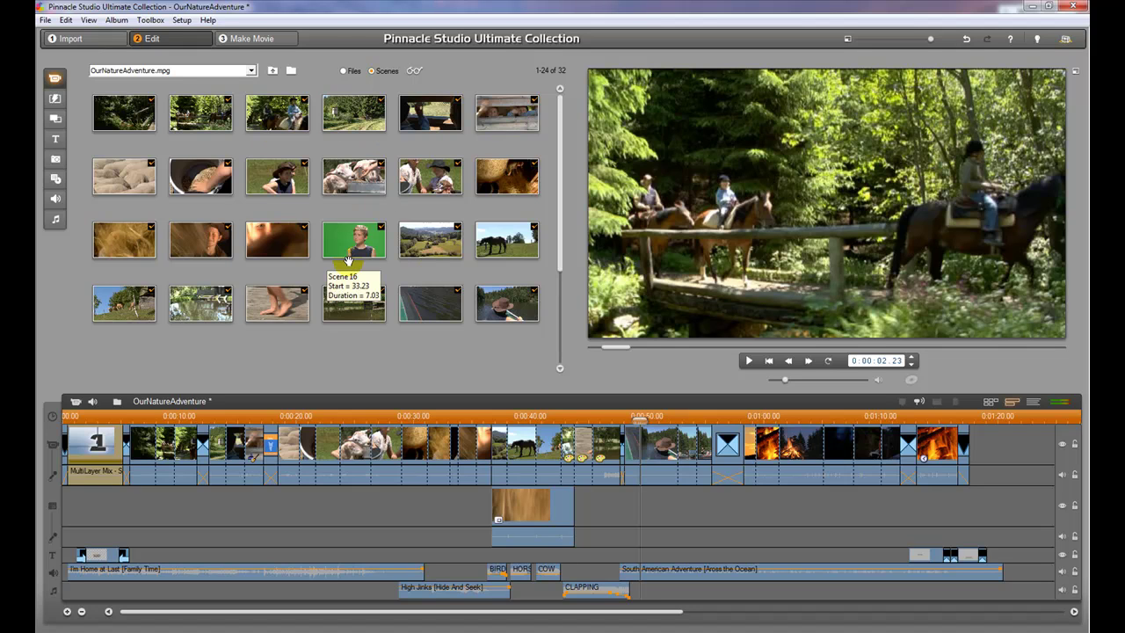
click(345, 71)
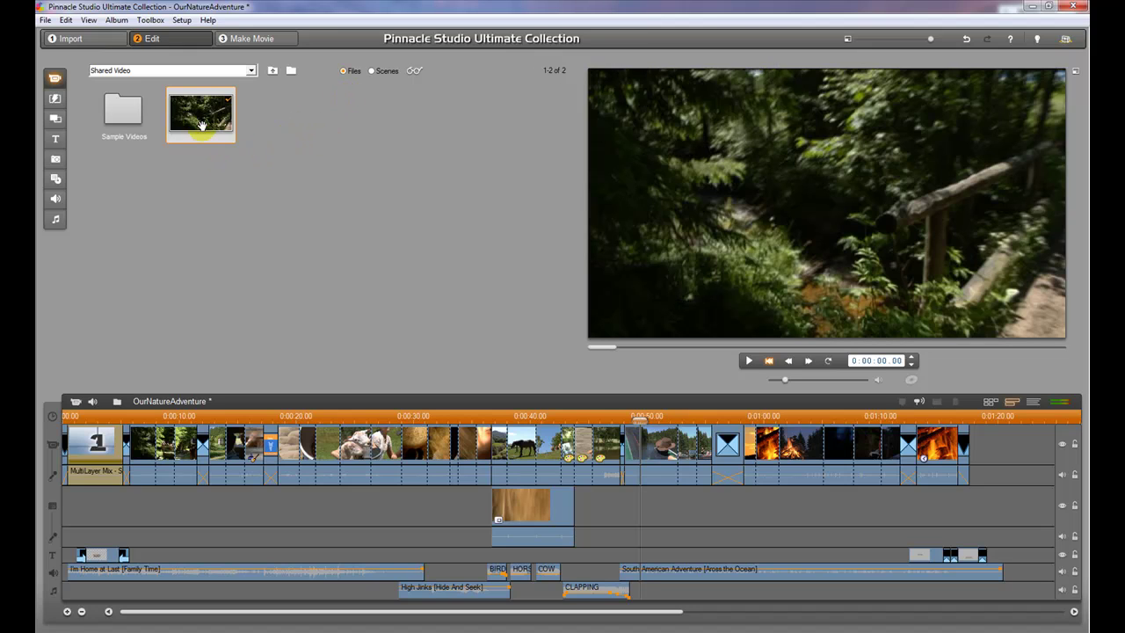
click(372, 71)
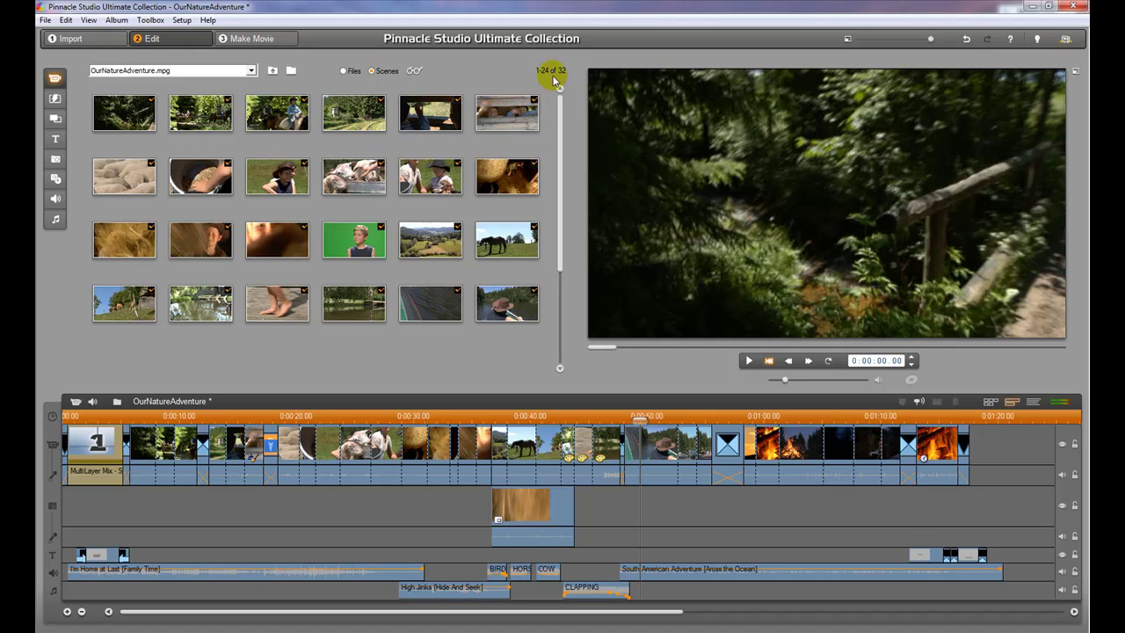
drag(562, 81, 563, 110)
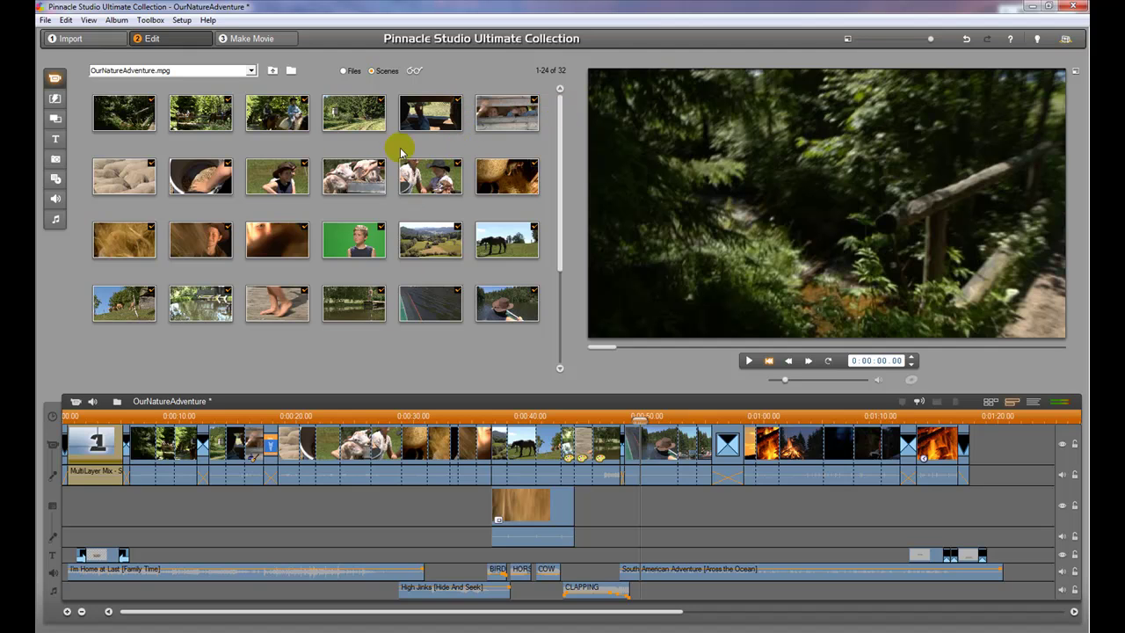
Step: Preview the first row of album scenes, from the horse riders to the boys behind the fence
click(201, 118)
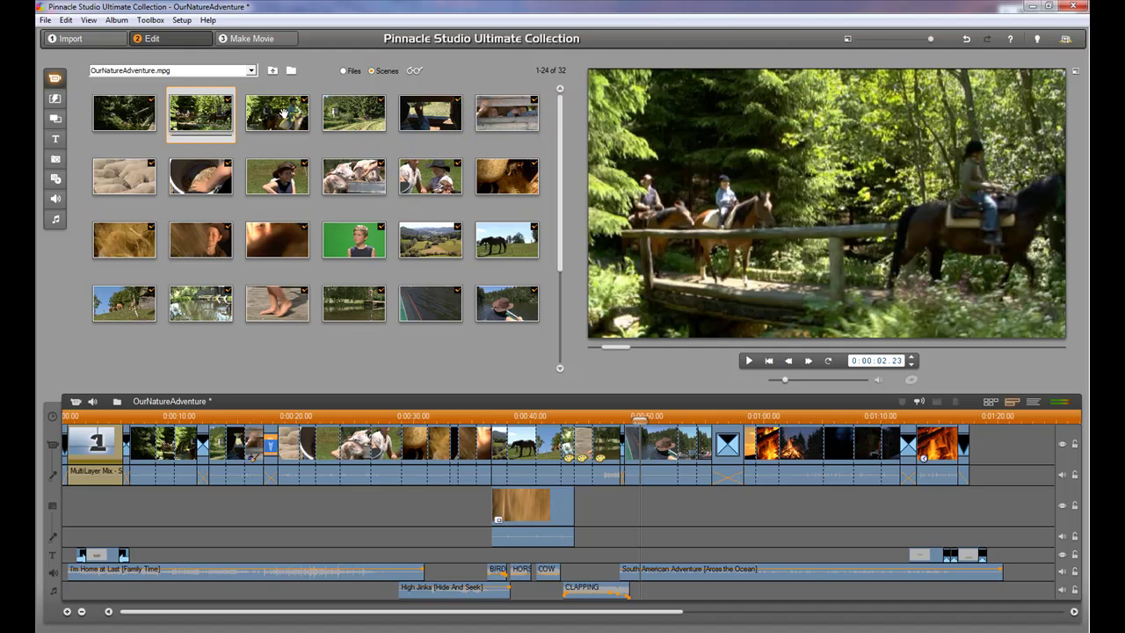
click(304, 110)
click(369, 122)
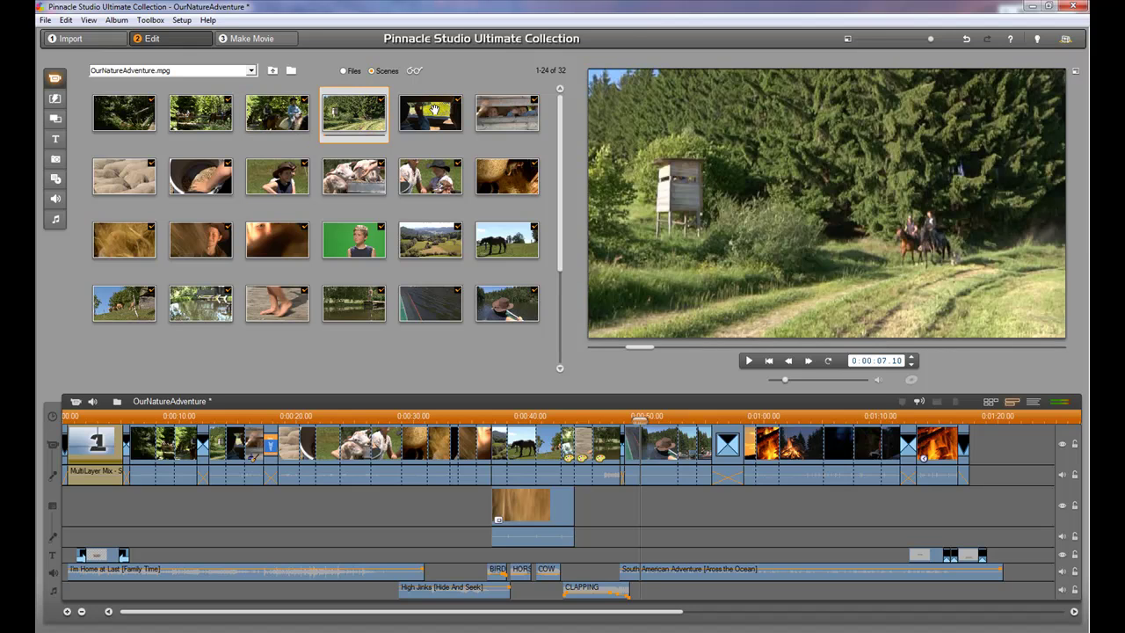
click(433, 112)
click(494, 108)
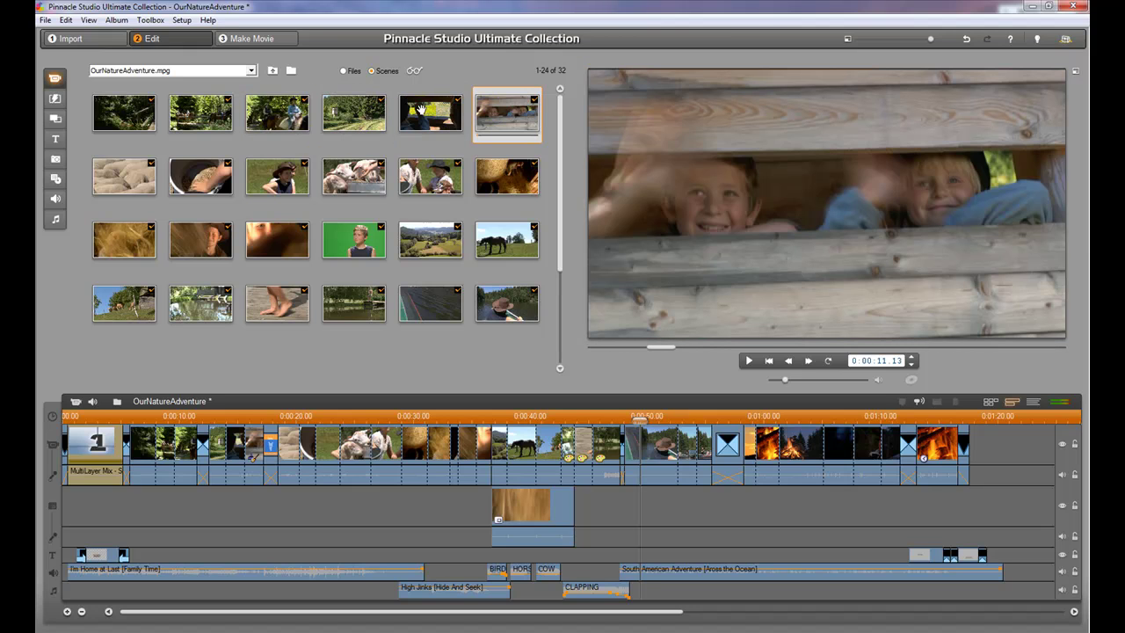
Step: Preview the sheep, bucket of feed, boy in the hat and green field scenes
click(140, 170)
click(216, 172)
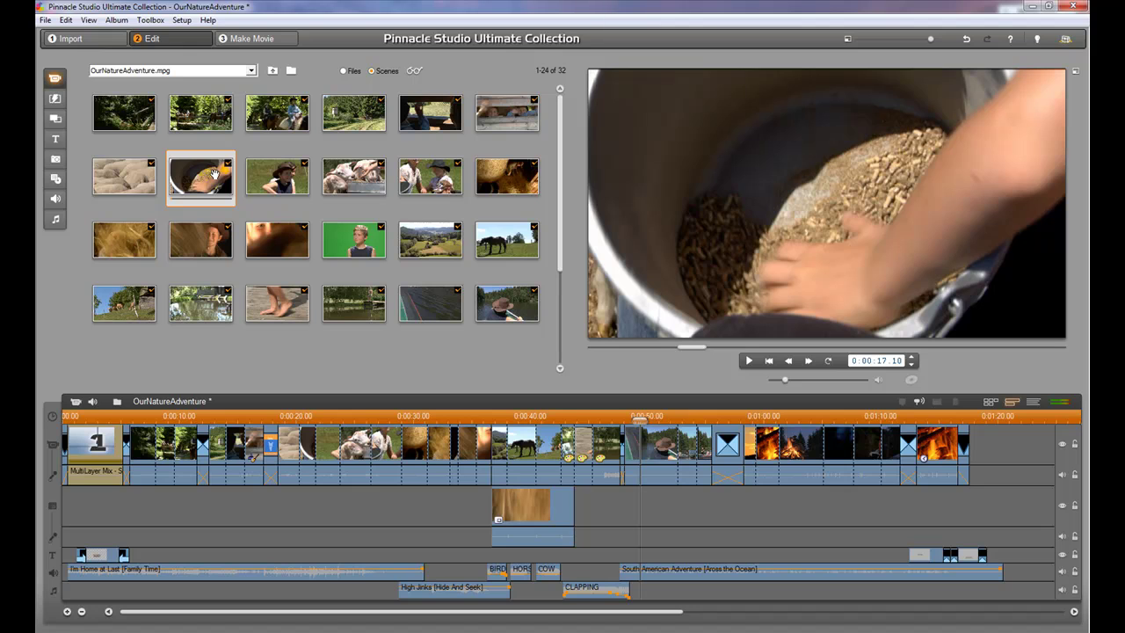
click(265, 177)
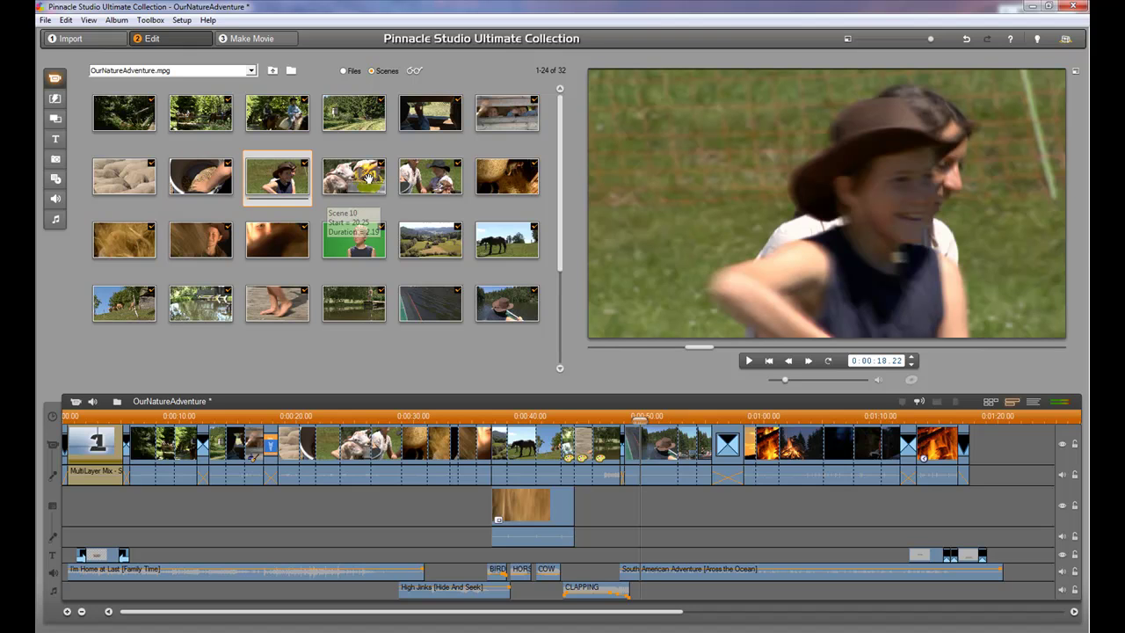
click(359, 125)
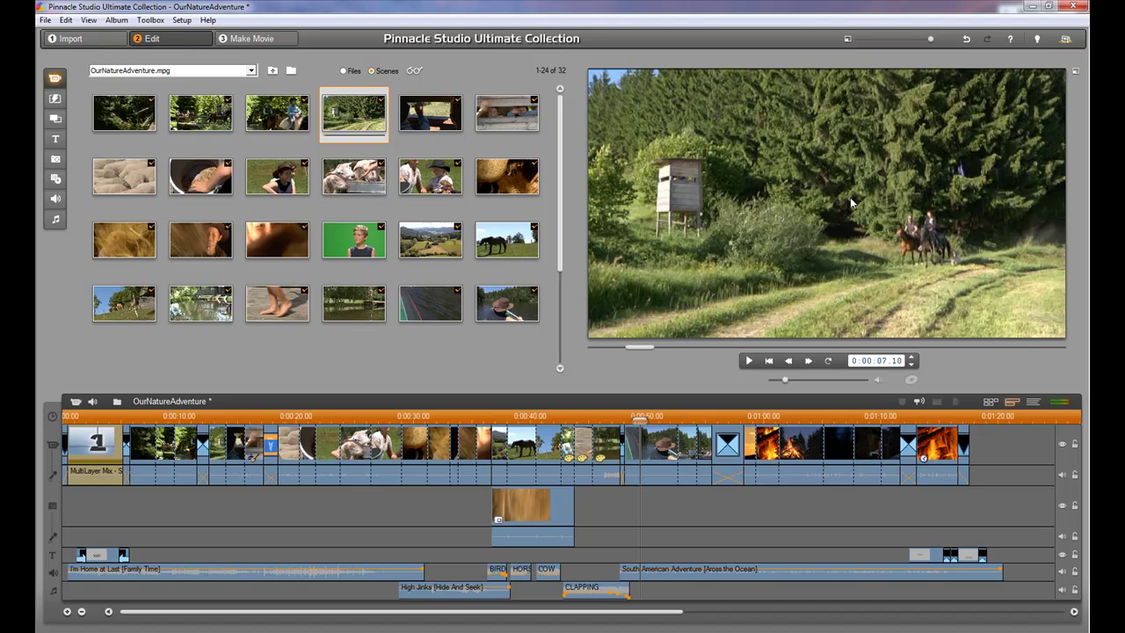
Step: Revisit the riders scene, then play the clip from the bridge crossing scene
click(286, 111)
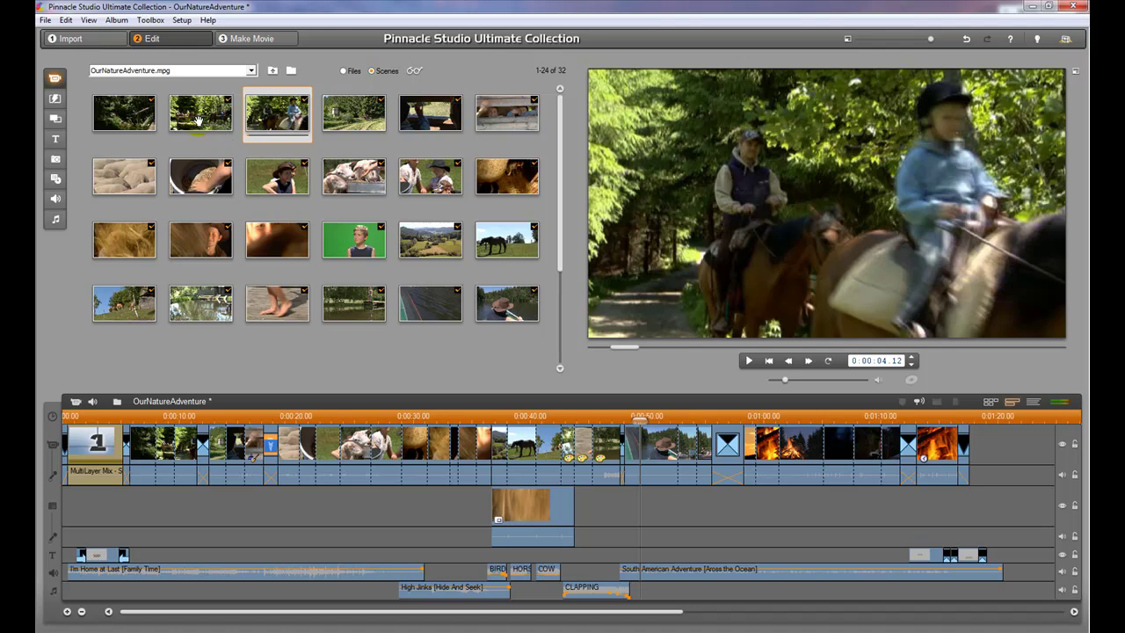
click(198, 121)
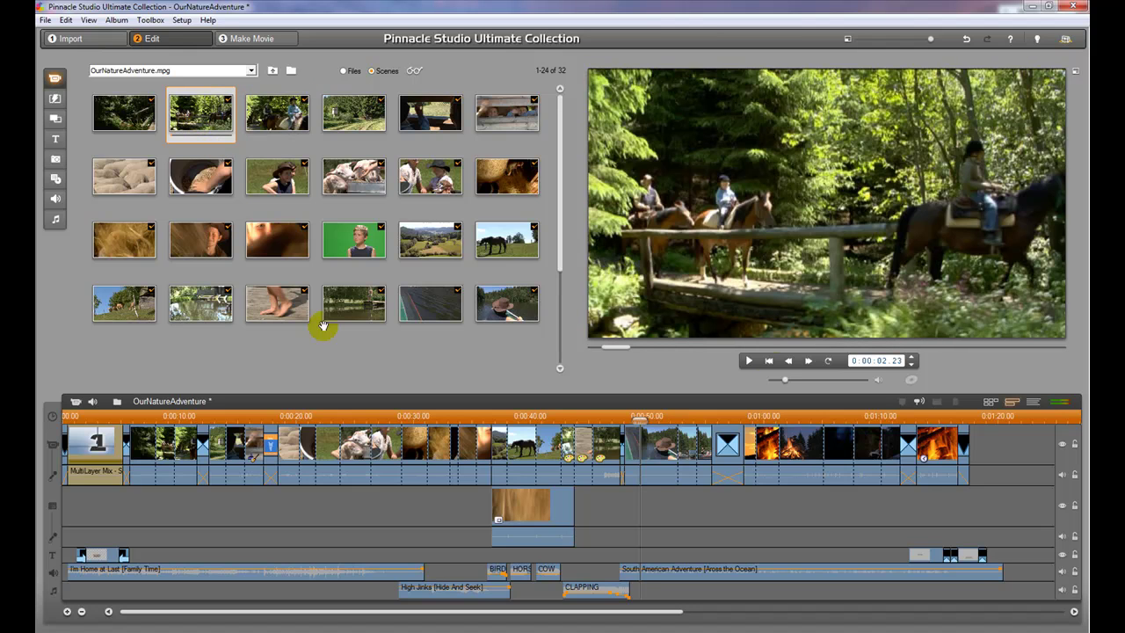
click(749, 360)
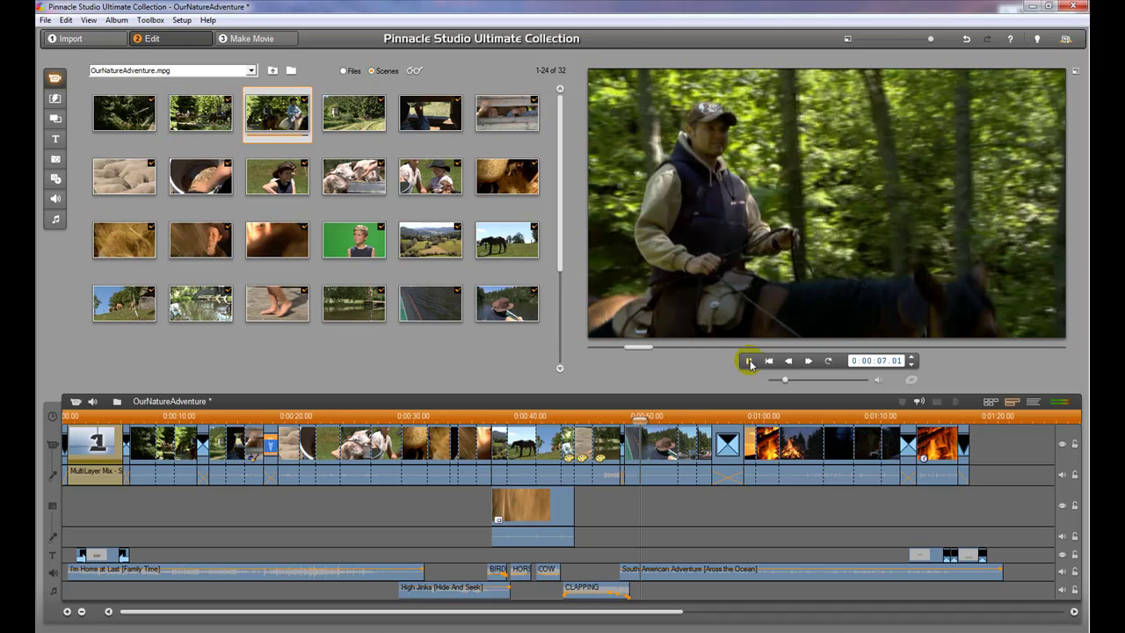
Step: Pause playback at 0:00:07.04 on the rider, then adjust a control at the top of the window
click(749, 361)
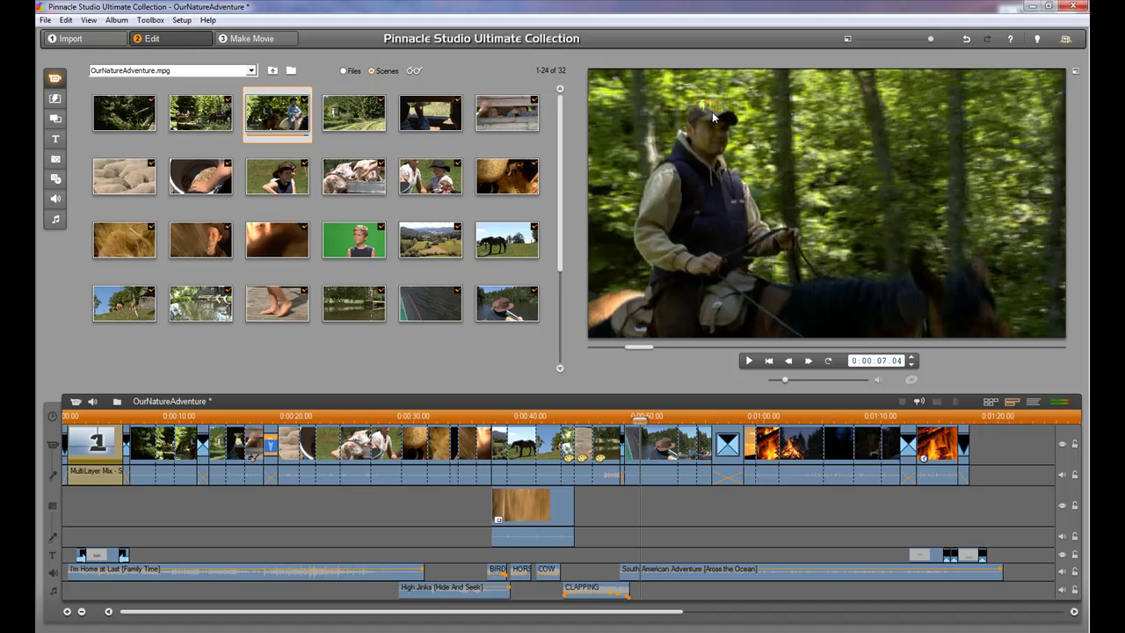
click(931, 40)
mouse_move(931, 40)
mouse_down()
mouse_move(851, 40)
mouse_move(932, 41)
mouse_up()
mouse_move(932, 41)
mouse_down()
mouse_move(851, 39)
mouse_move(933, 40)
mouse_up()
click(749, 361)
Step: Play the preview at 2x and 4x, stop, then play it in reverse up to 4x
key(space)
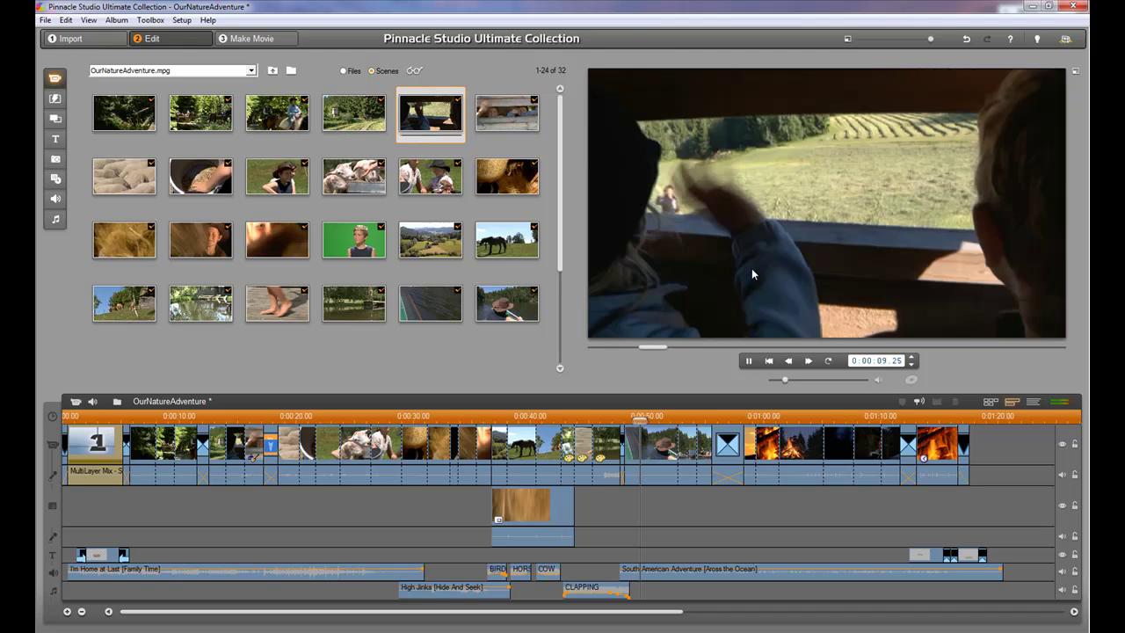
click(752, 272)
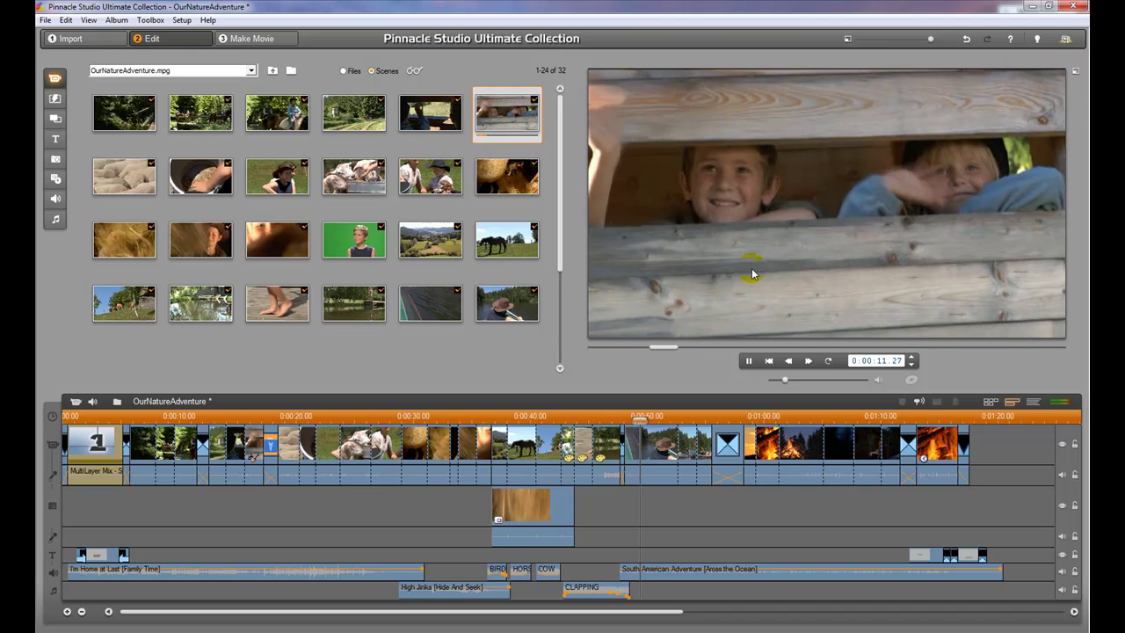
key(l)
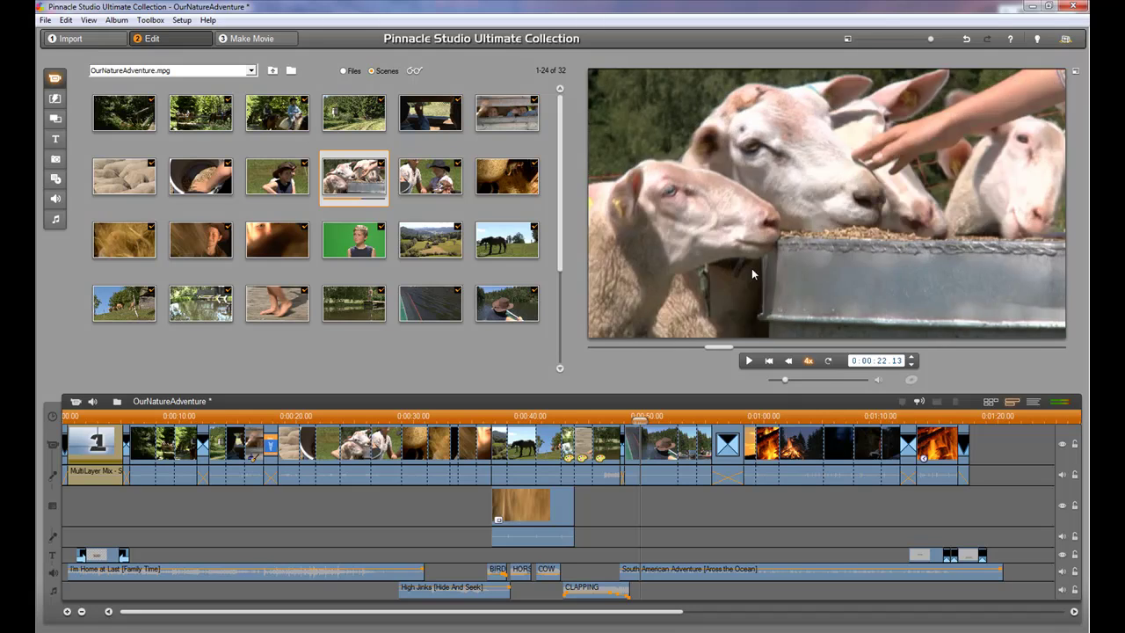
key(k)
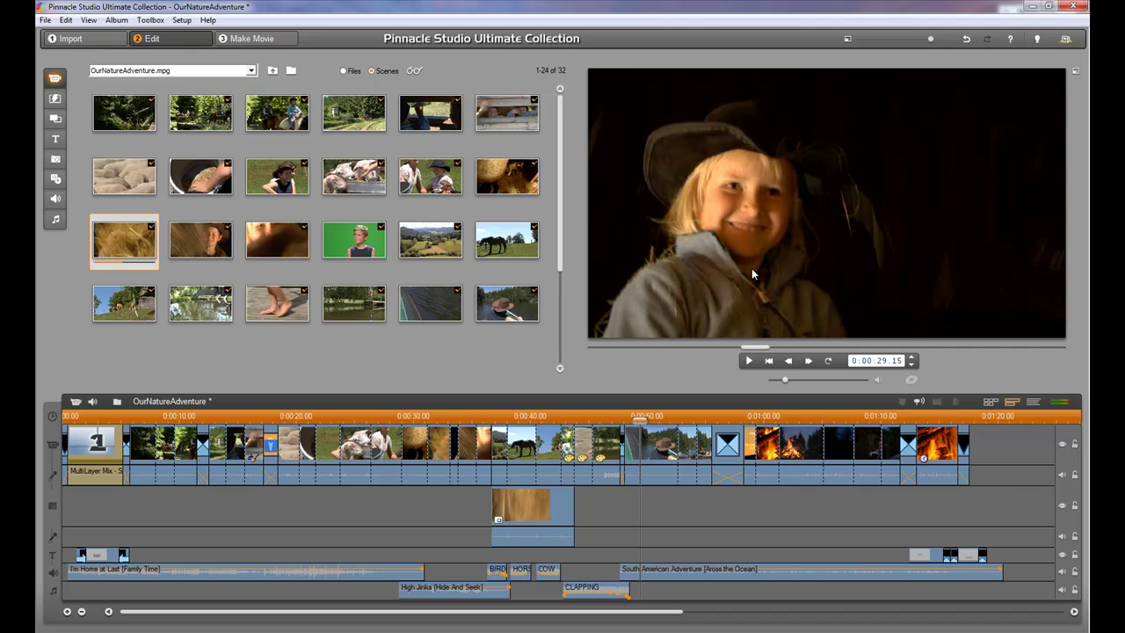
key(j)
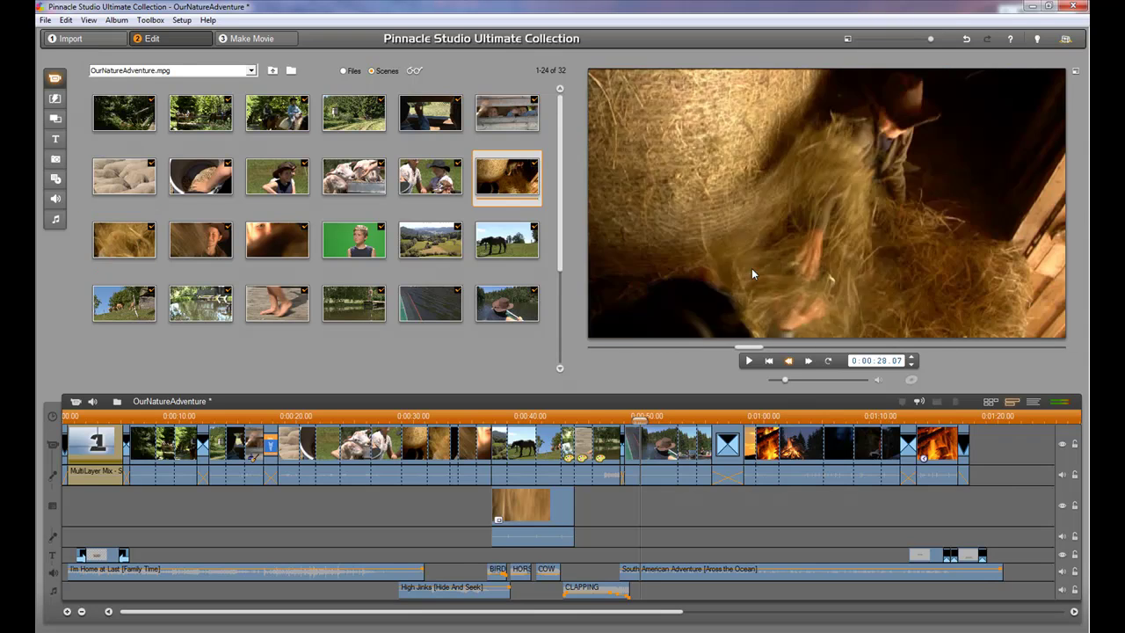
key(j)
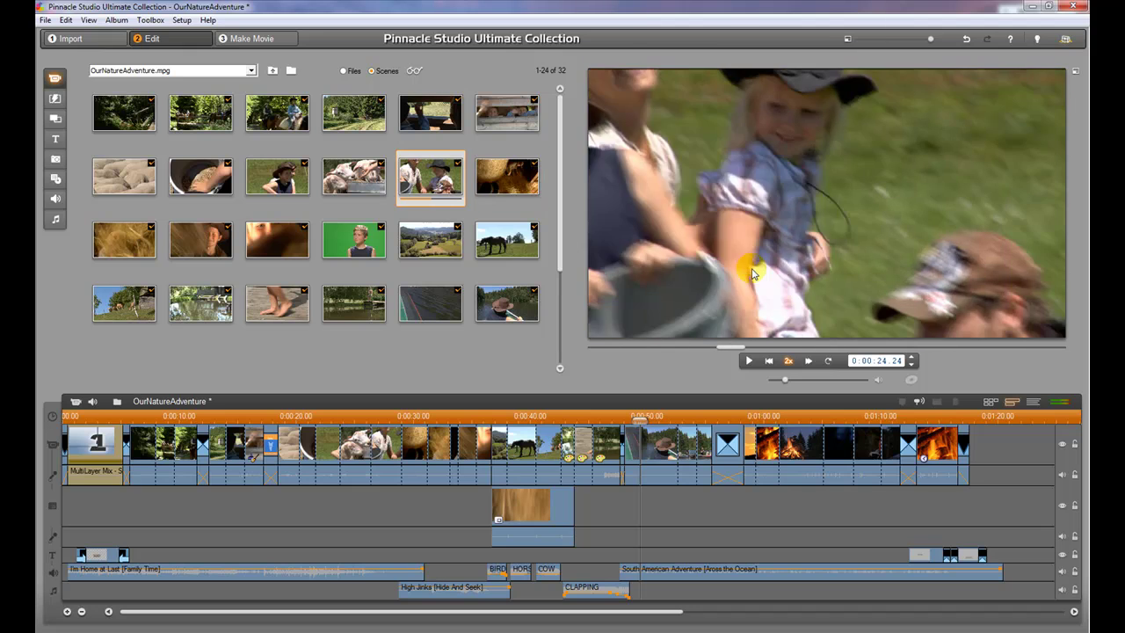
key(j)
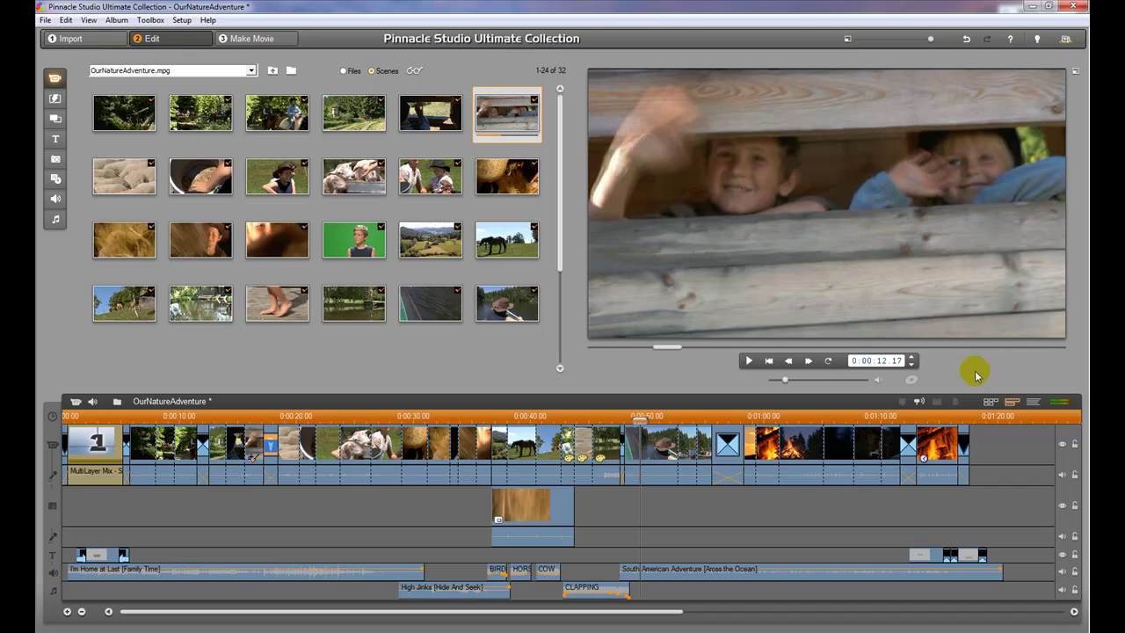
Step: Fast-forward at 10x, return to normal speed, and pause at 0:00:33.01
click(809, 362)
click(804, 364)
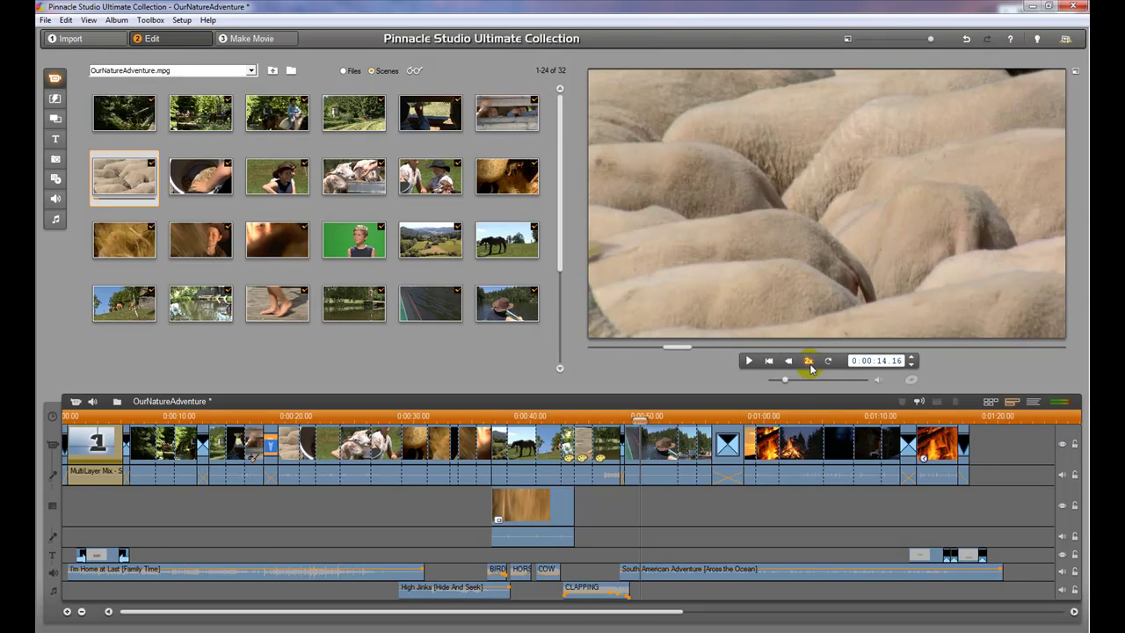
click(749, 360)
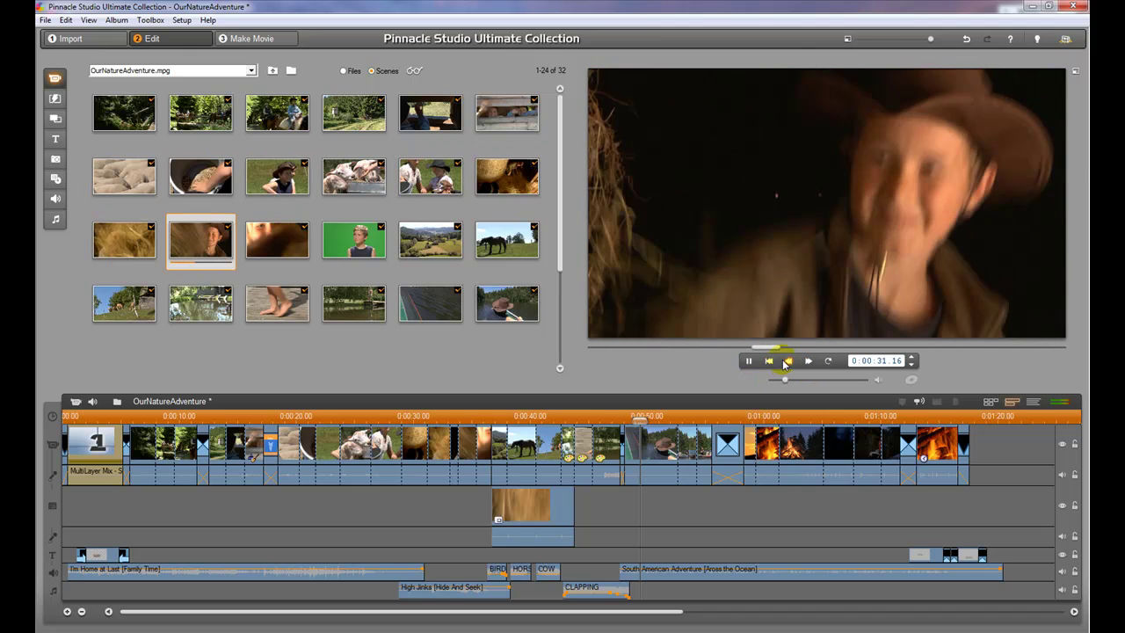
click(750, 361)
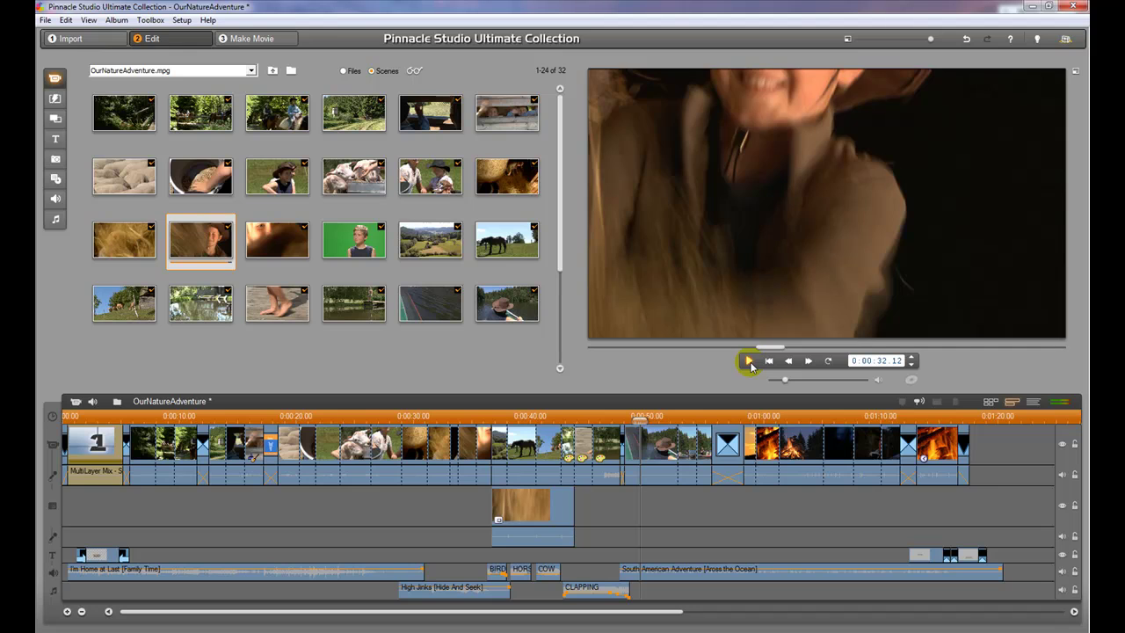
click(749, 361)
click(749, 361)
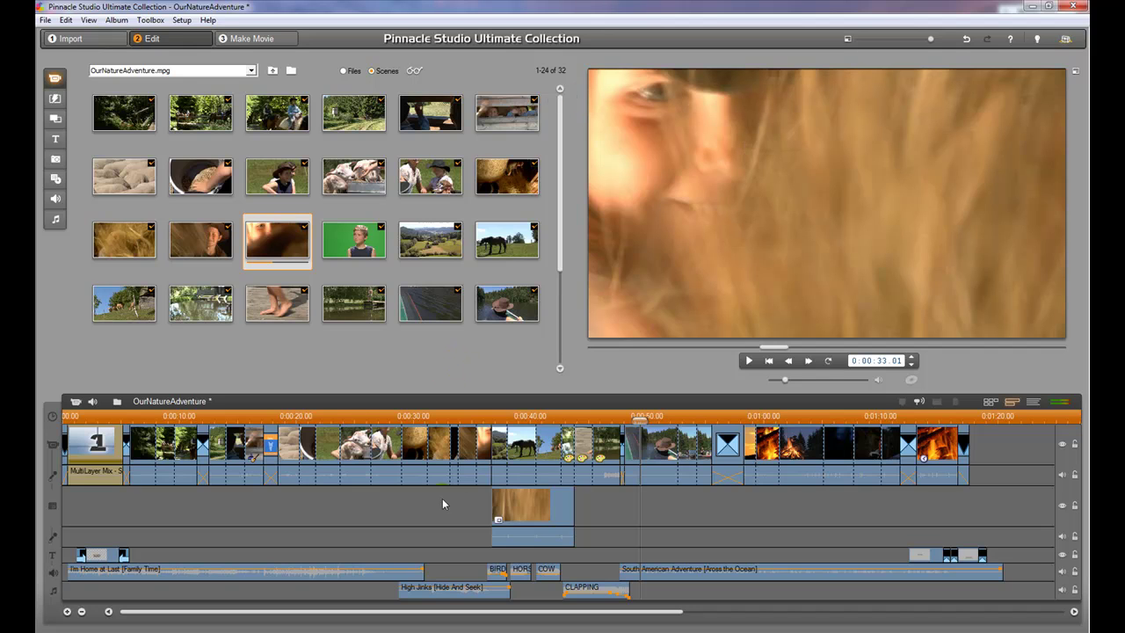
Step: Switch the player to the project timeline and jump from the opening title to the pellet bucket scene
click(513, 486)
click(88, 444)
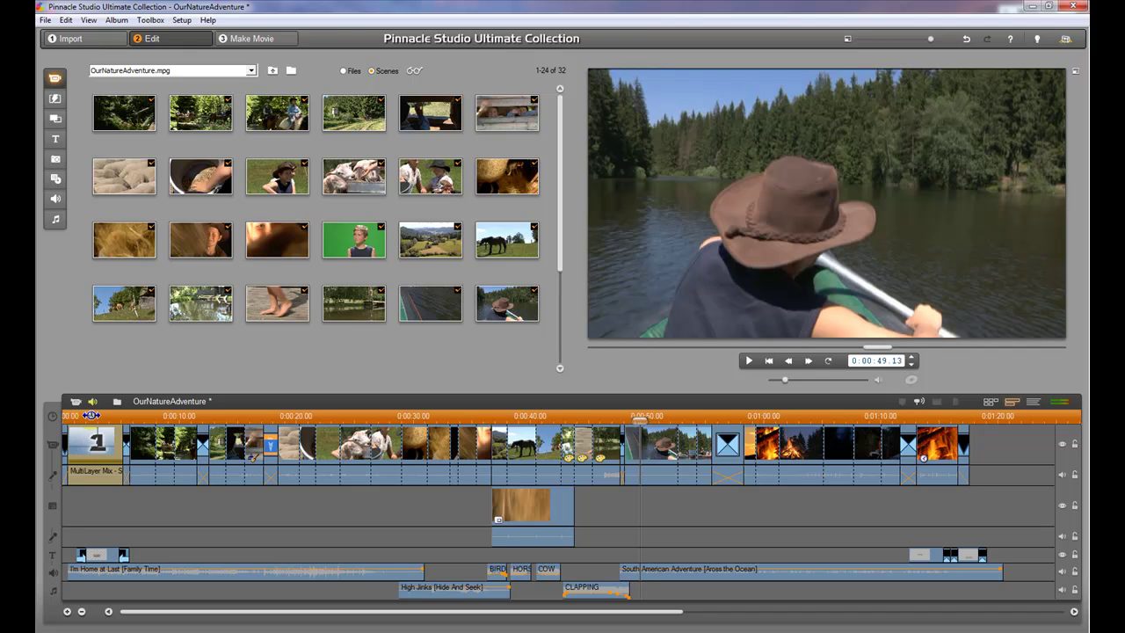
click(92, 415)
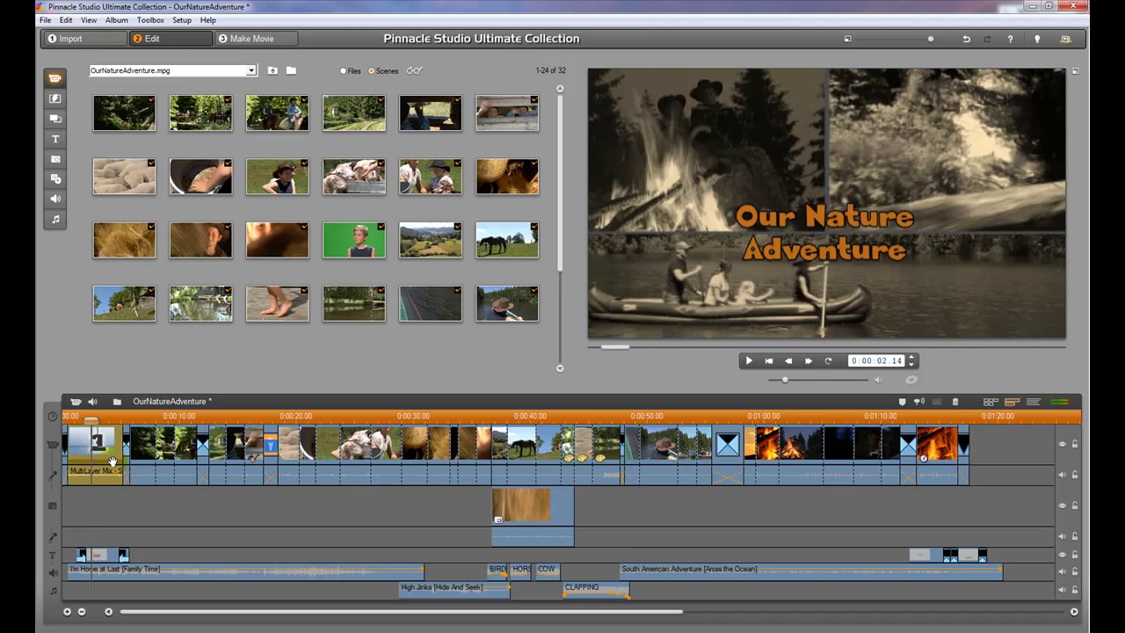
click(140, 419)
click(178, 418)
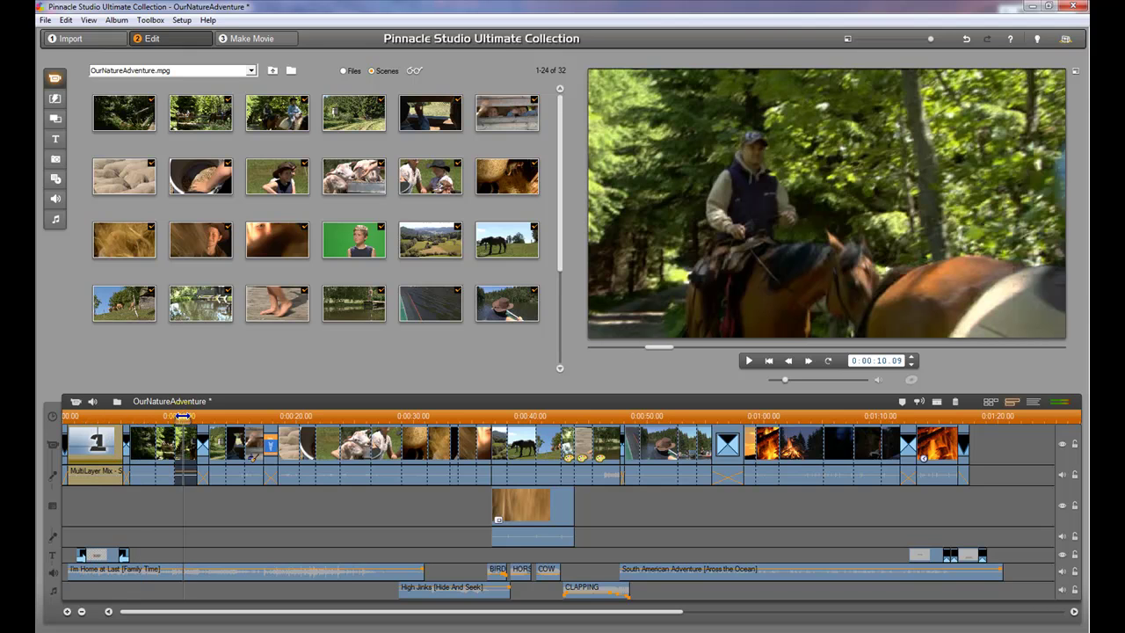
click(227, 415)
click(260, 415)
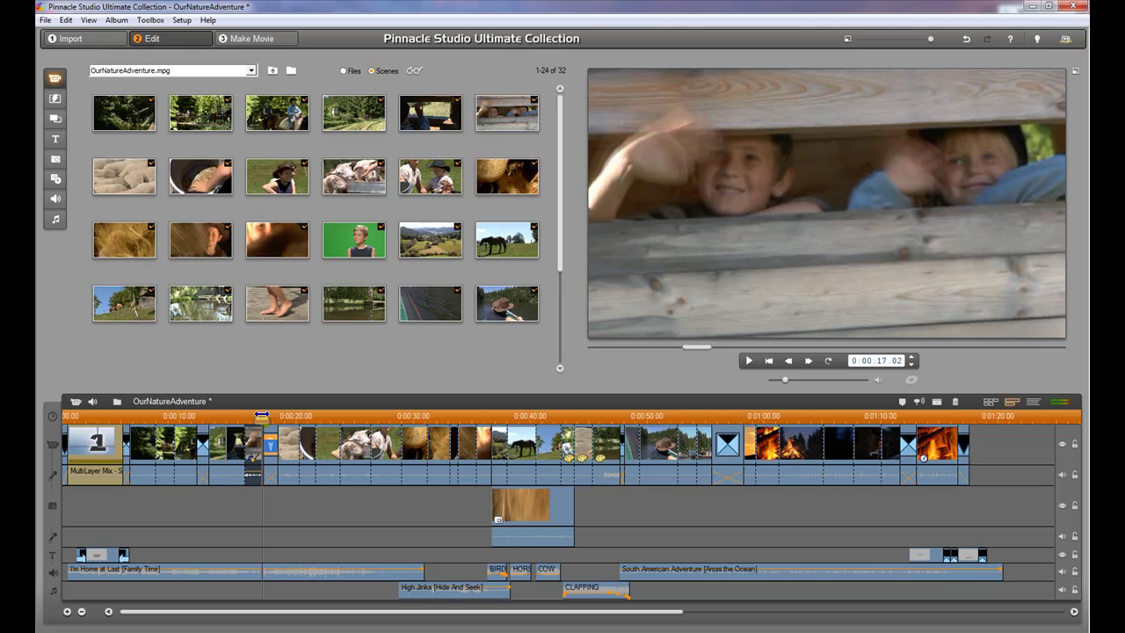
click(313, 415)
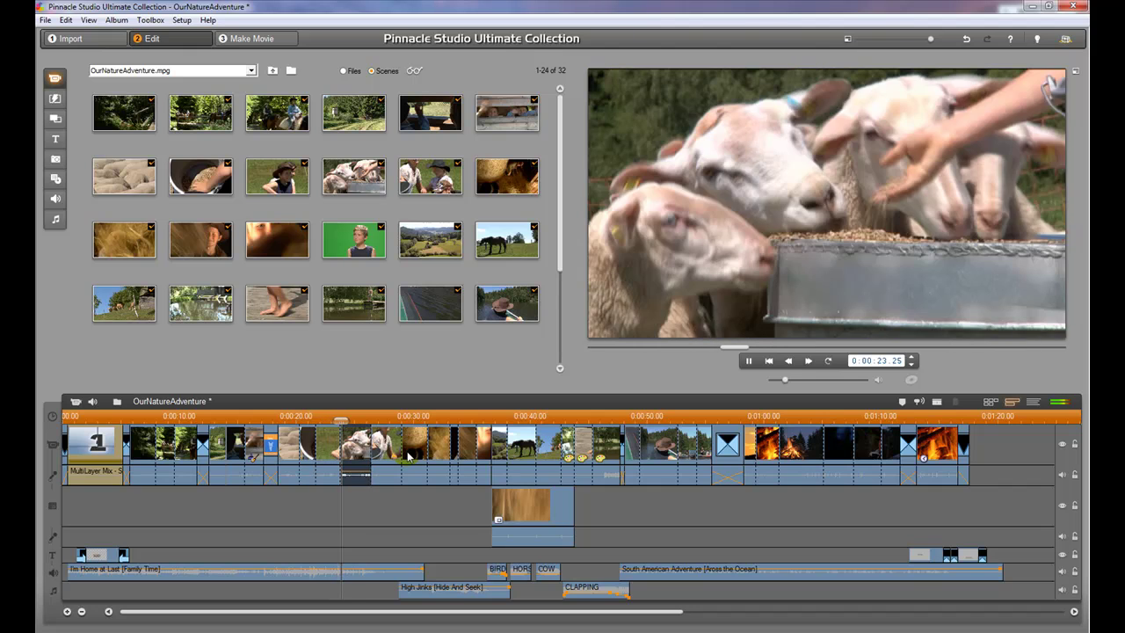
Step: Shuttle the movie forward at 2x and 4x, stop, then rewind at 4x to the grain bucket
key(l)
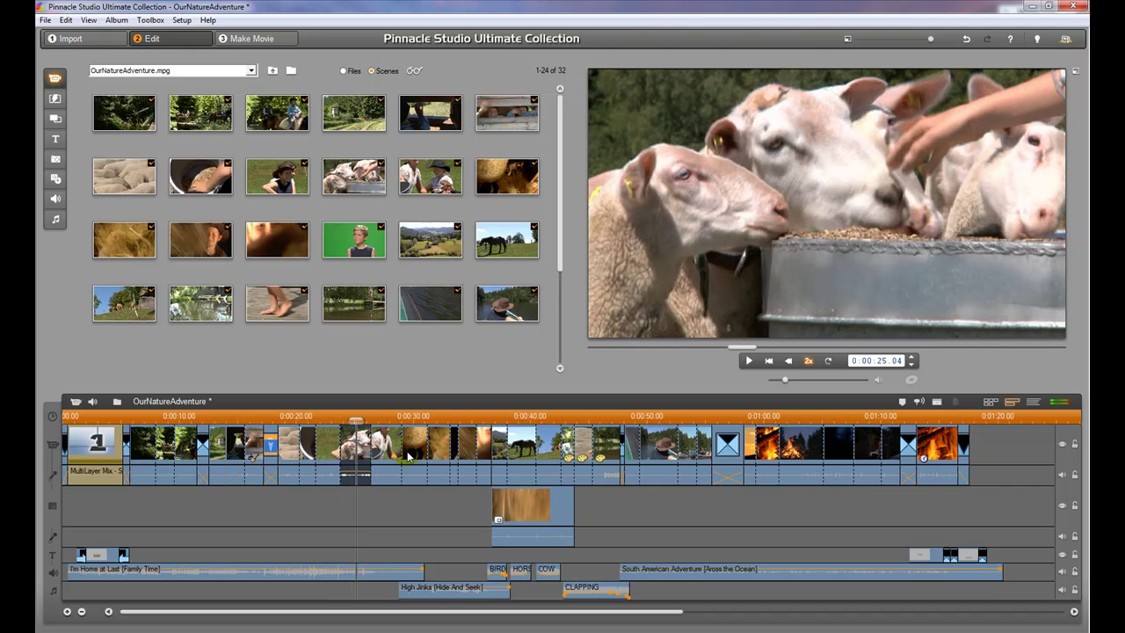
key(l)
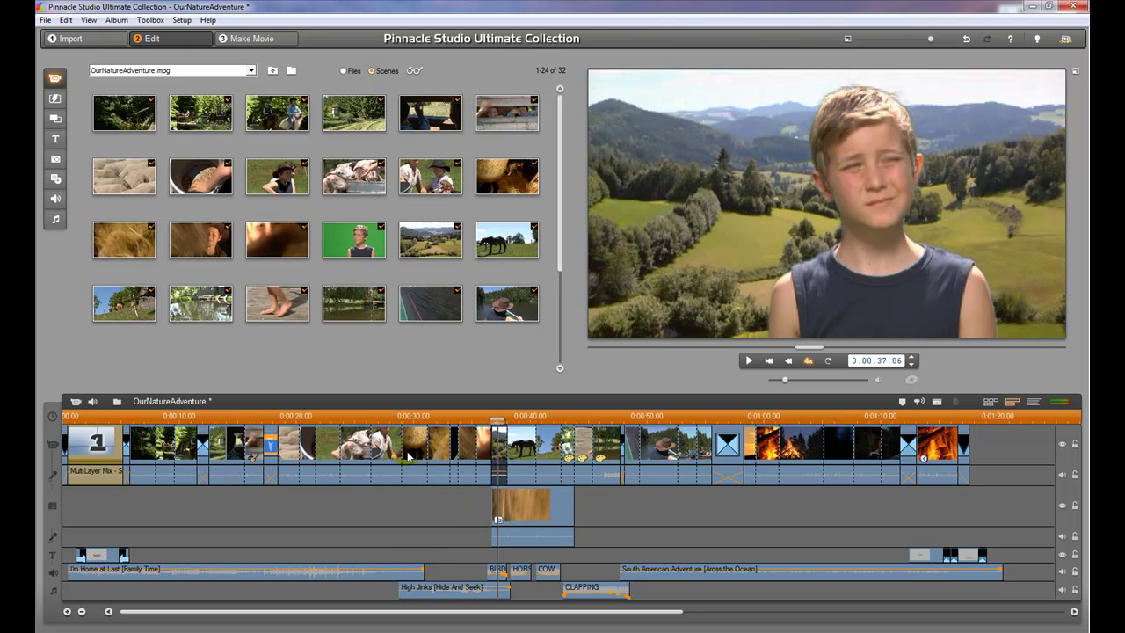
key(k)
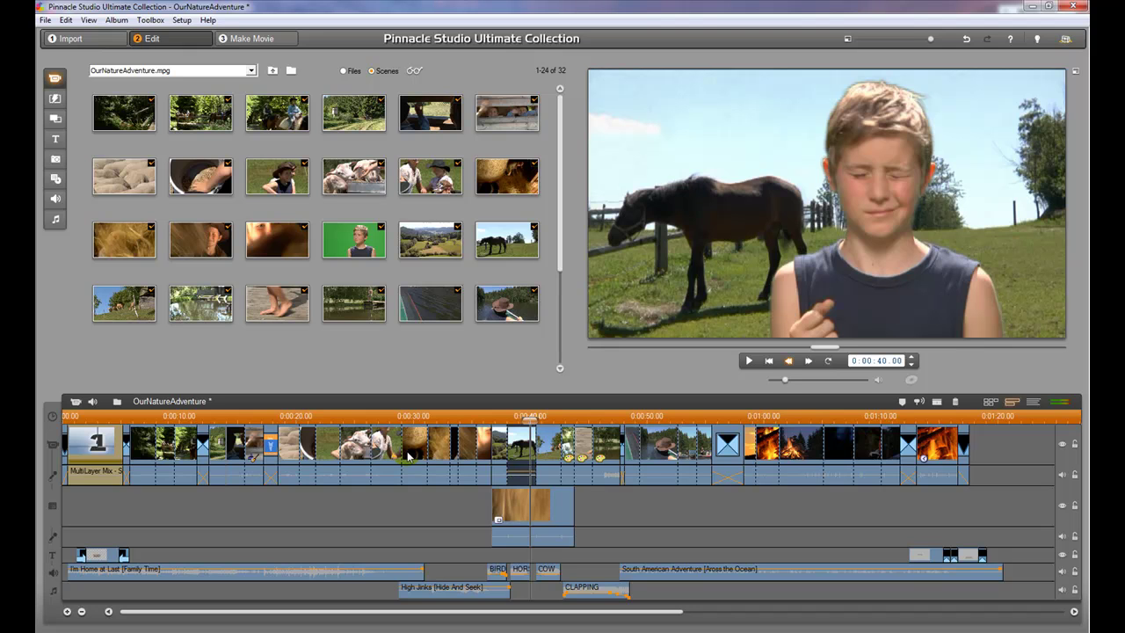
key(j)
key(j)
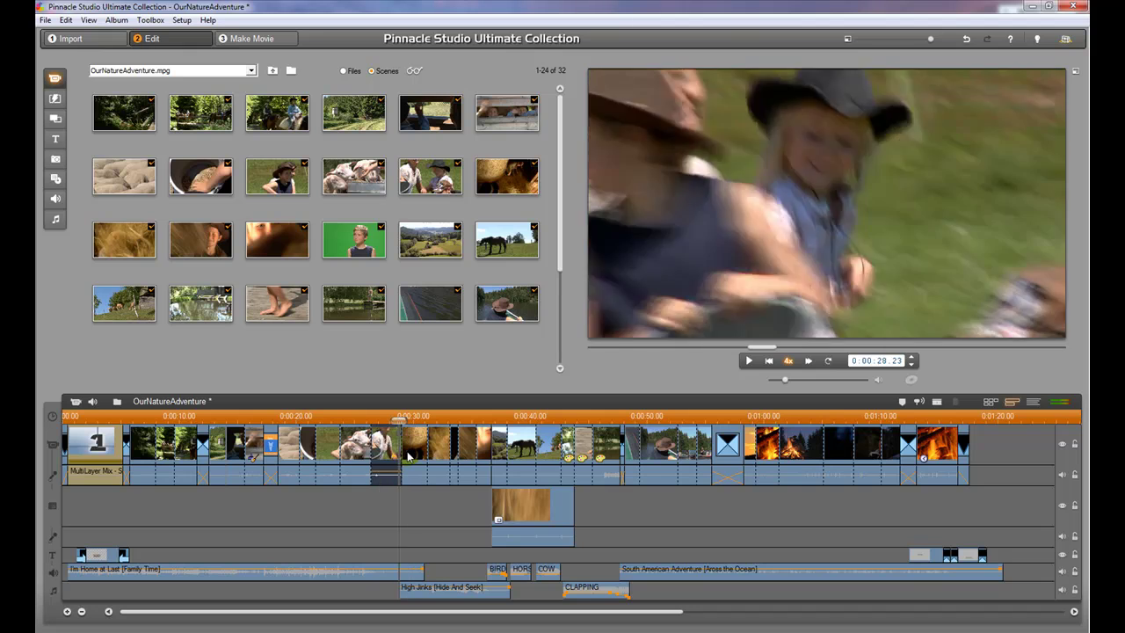
key(k)
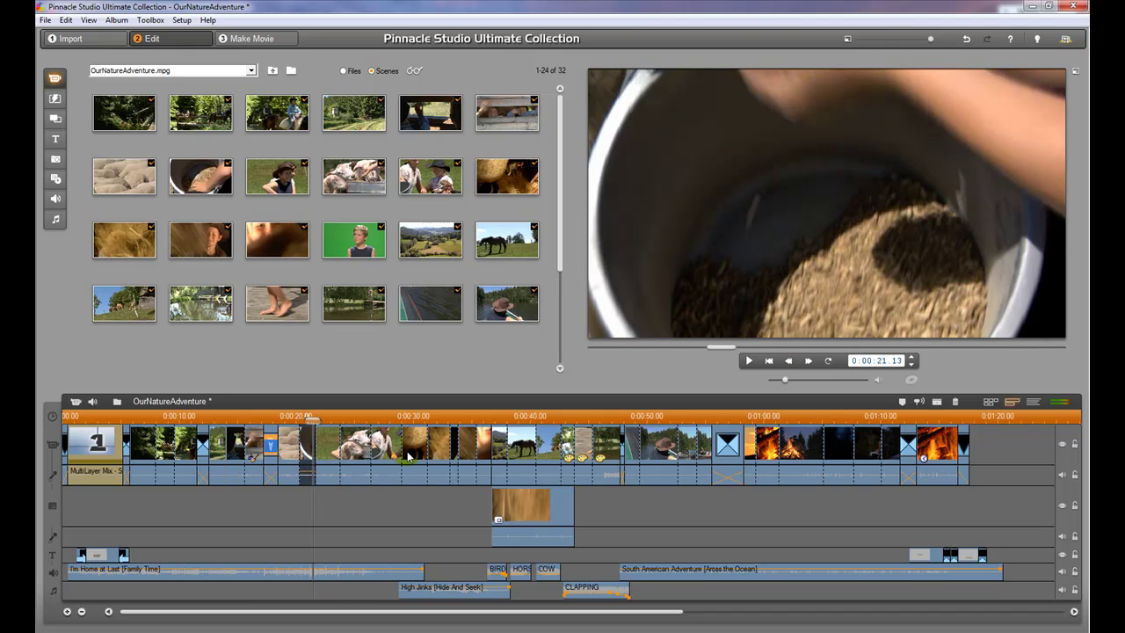
Step: Lay out the OurNatureAdventure project as a storyboard of clip thumbnails
click(989, 404)
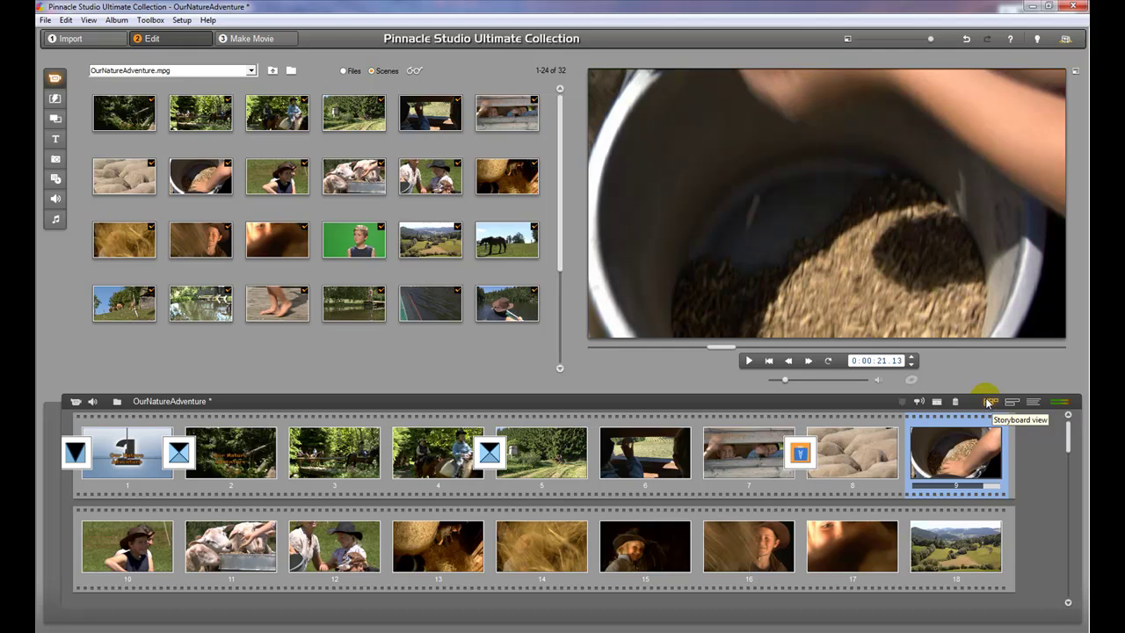
click(121, 468)
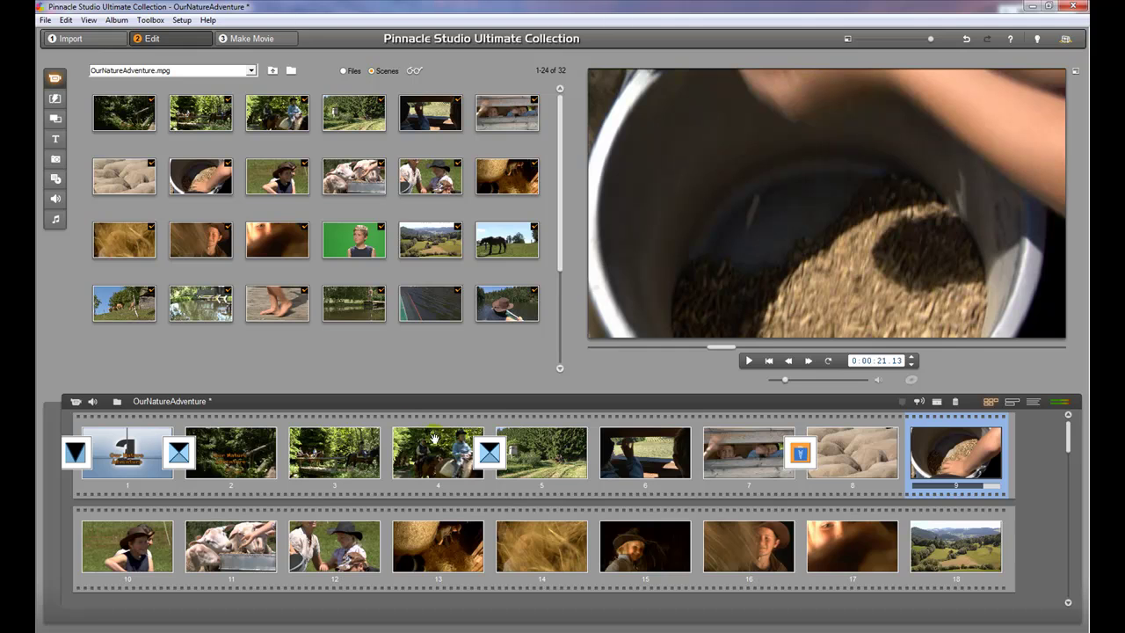
click(630, 431)
Step: Preview storyboard clips 2 through 11, ending on the sheep, then return to timeline layout
click(239, 451)
click(341, 459)
click(446, 461)
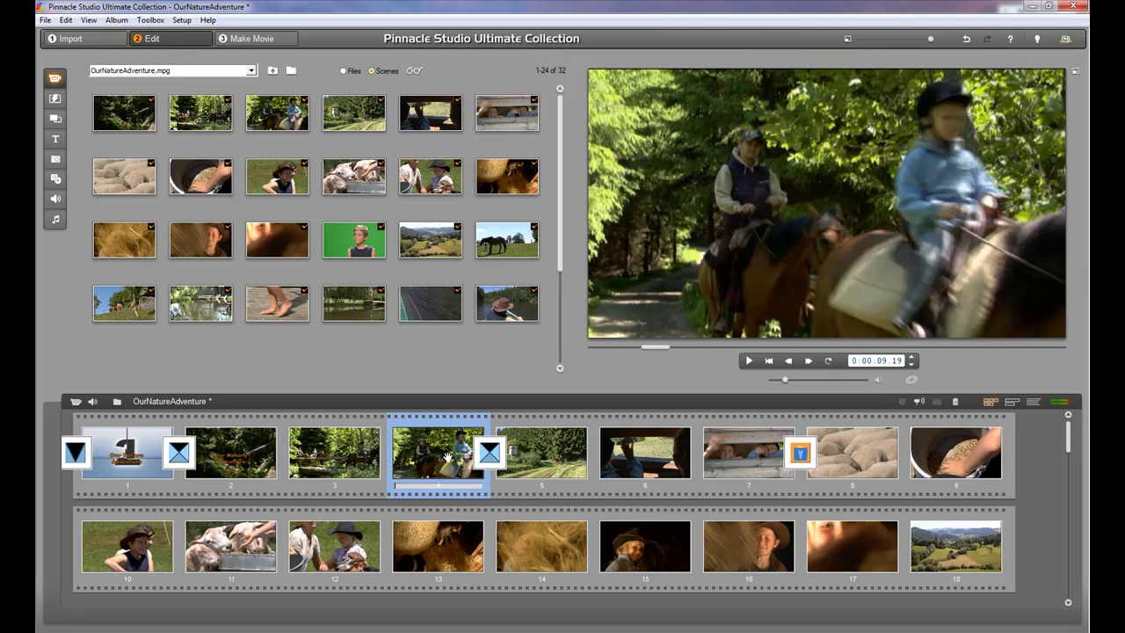
click(536, 443)
click(669, 466)
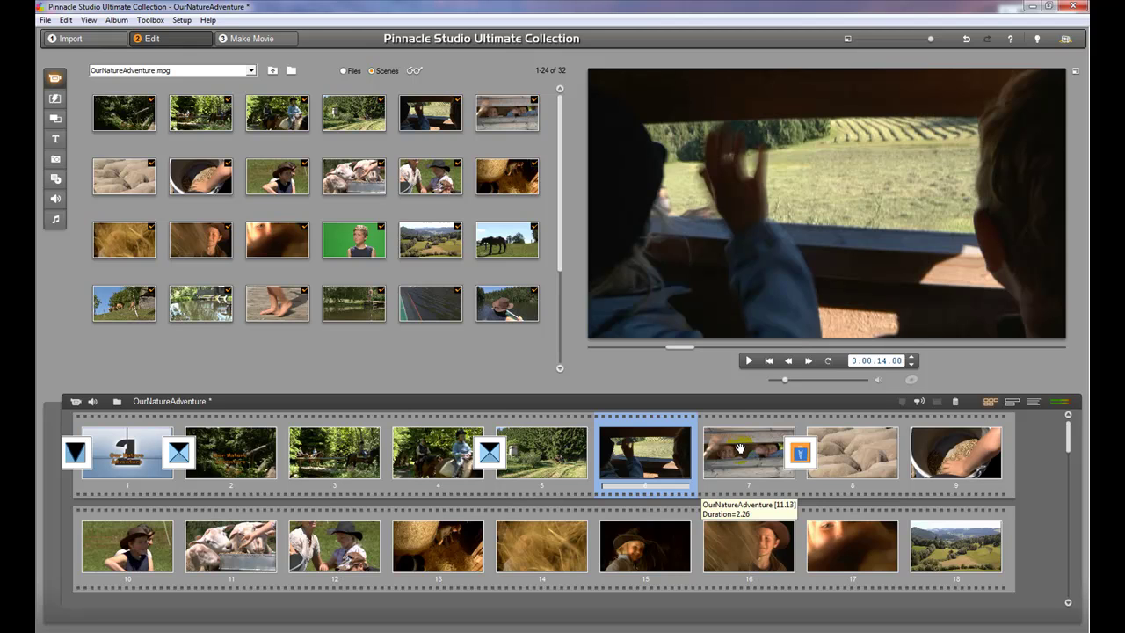
click(737, 450)
click(872, 452)
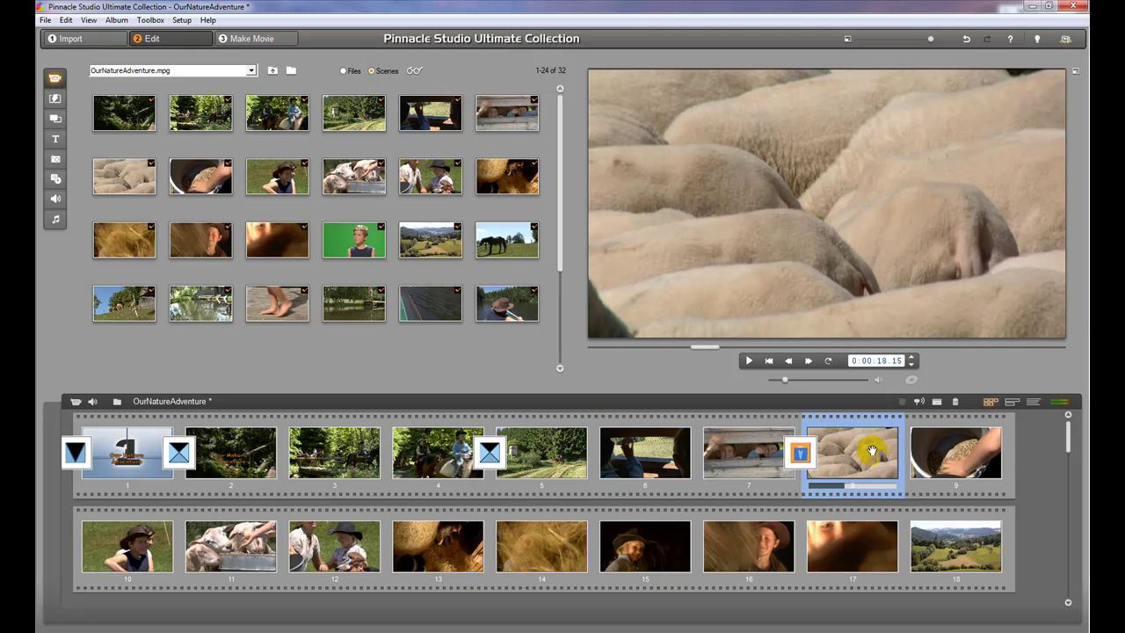
click(932, 452)
click(150, 533)
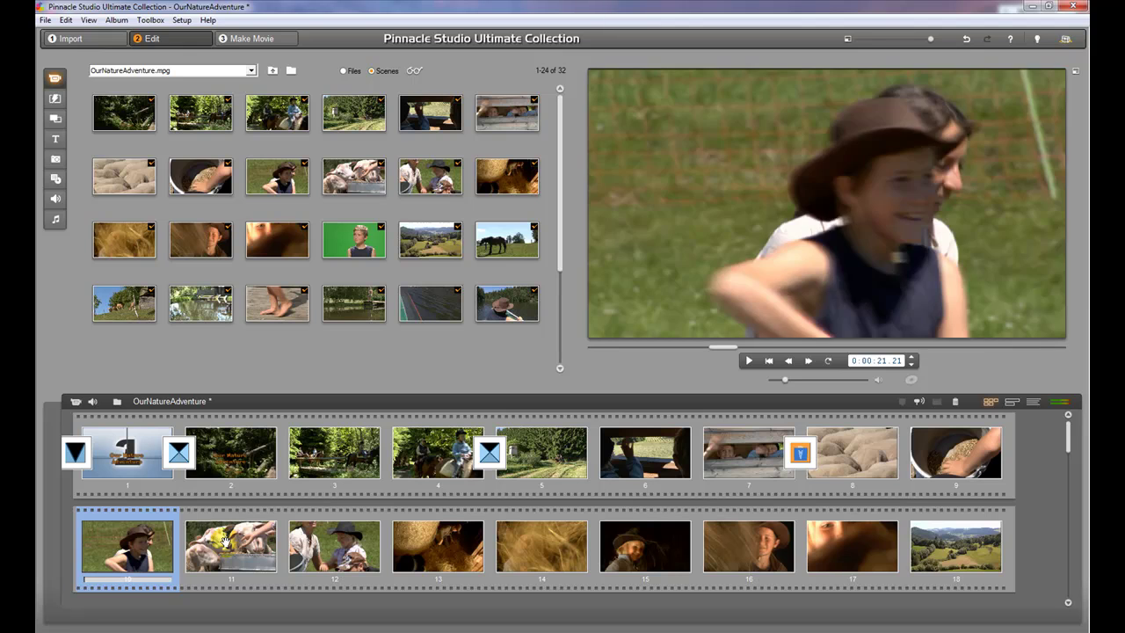
click(226, 541)
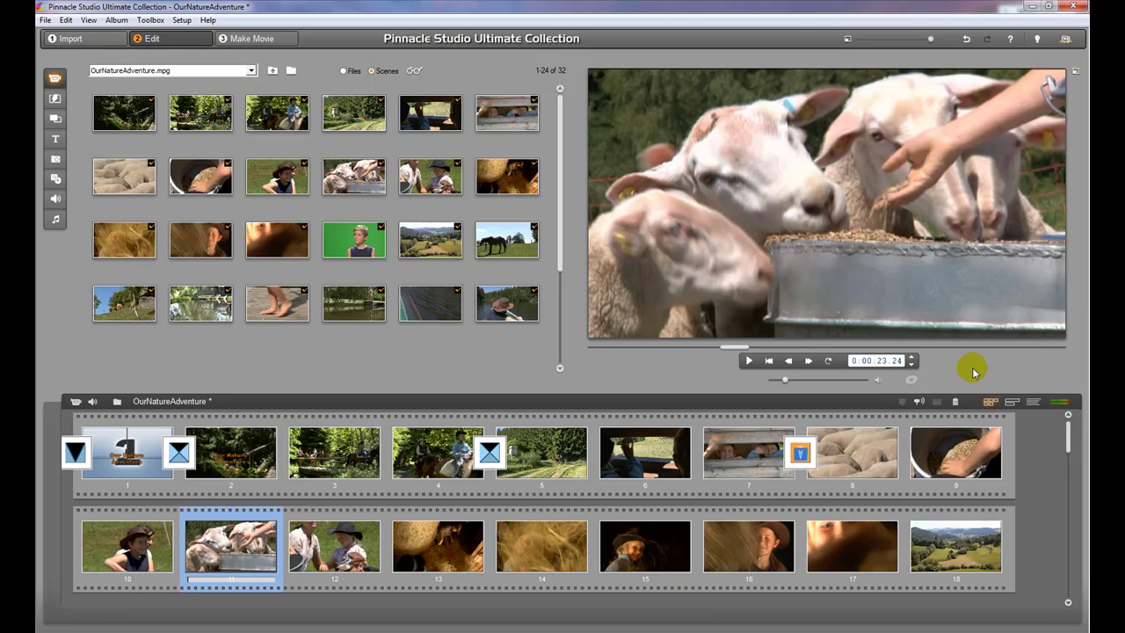
click(1012, 402)
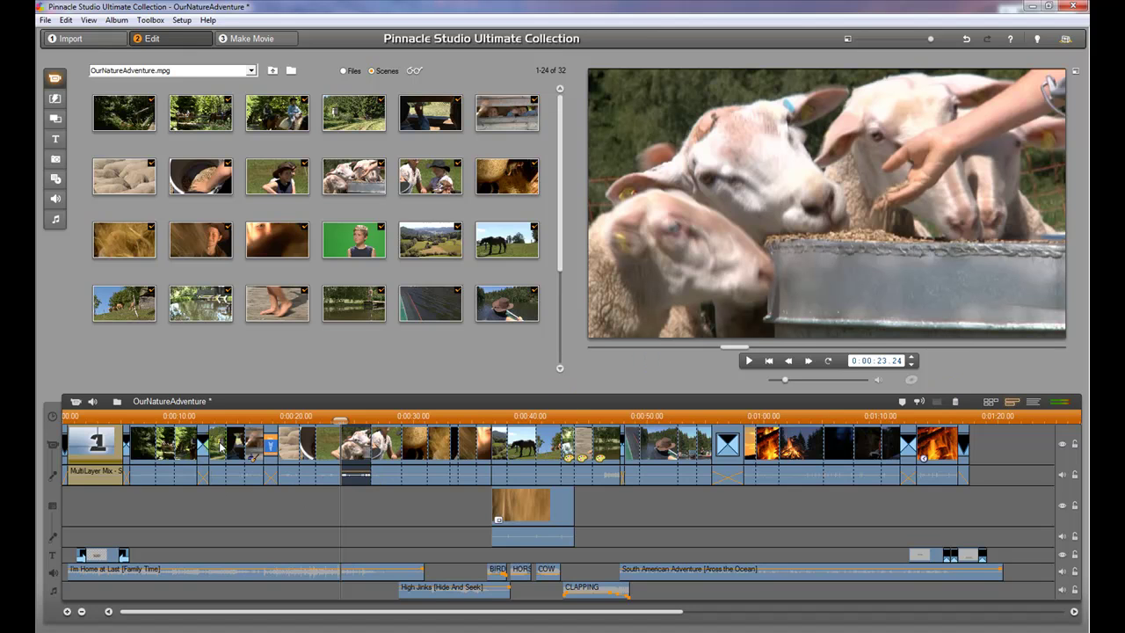
Step: Select the sheep's backs clip, toggle storyboard and timeline layouts, then switch to Text view
click(292, 442)
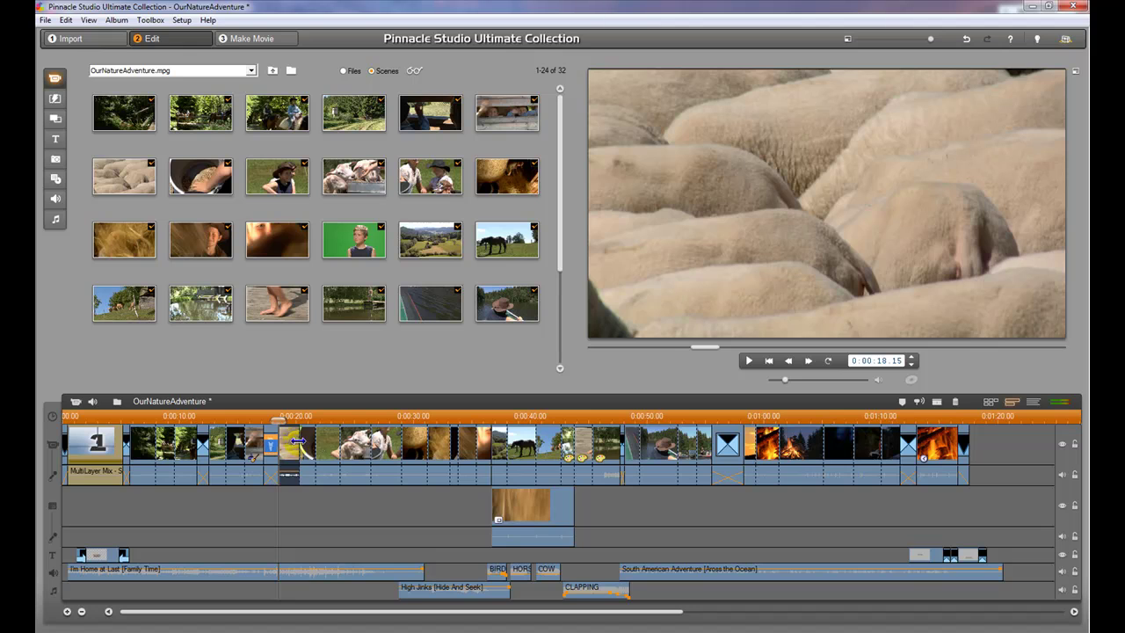
mouse_move(297, 441)
mouse_down()
mouse_move(324, 444)
mouse_move(301, 439)
mouse_up()
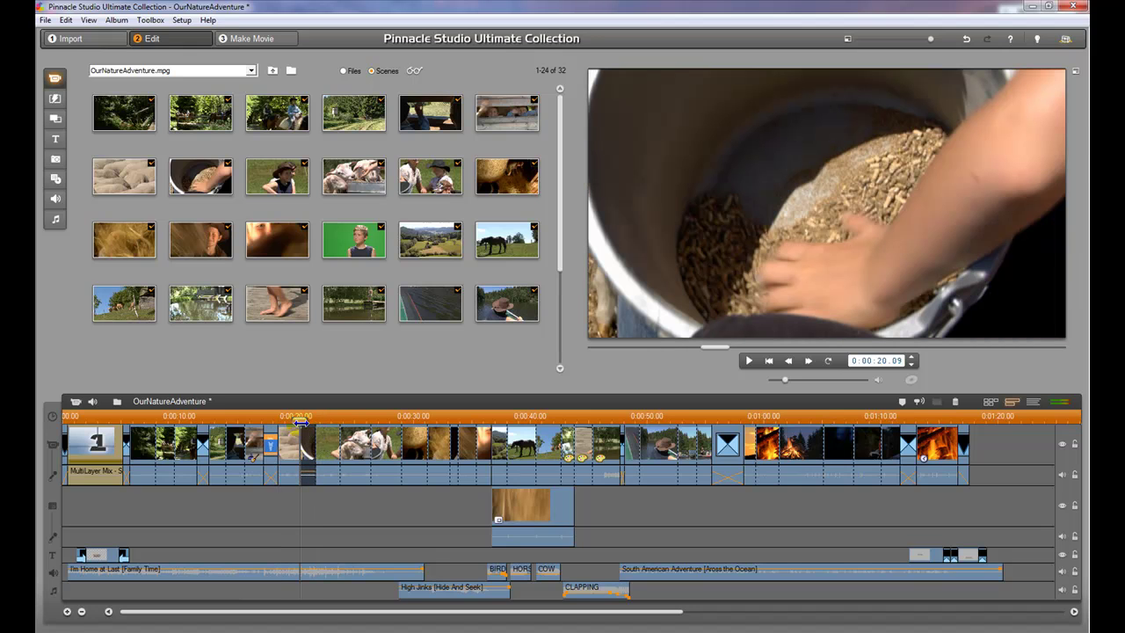
click(991, 402)
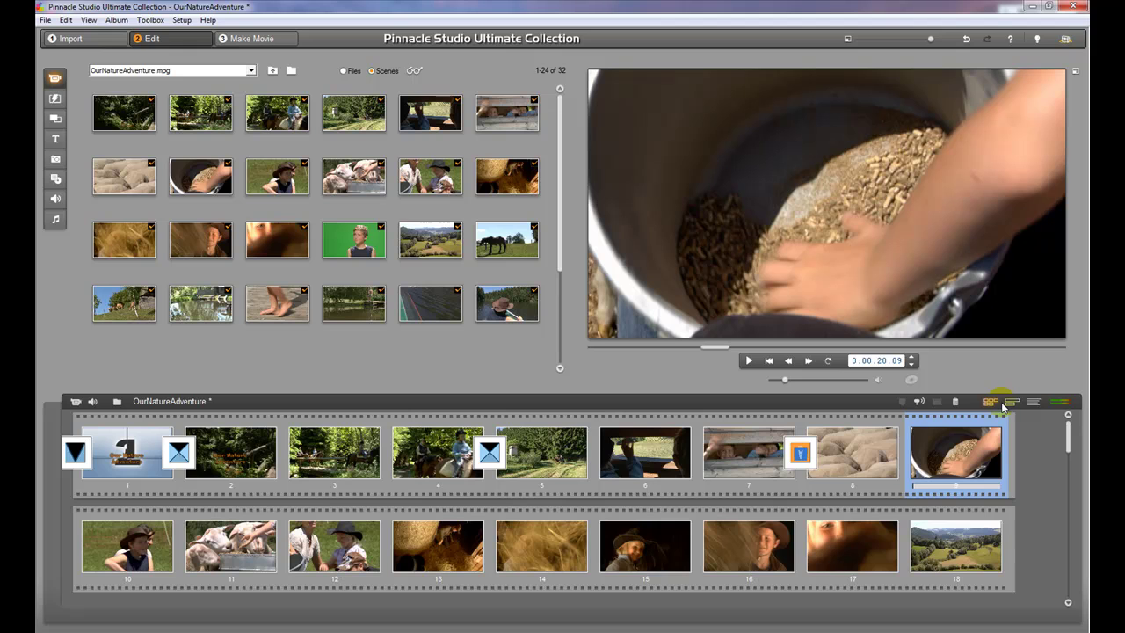
click(1011, 402)
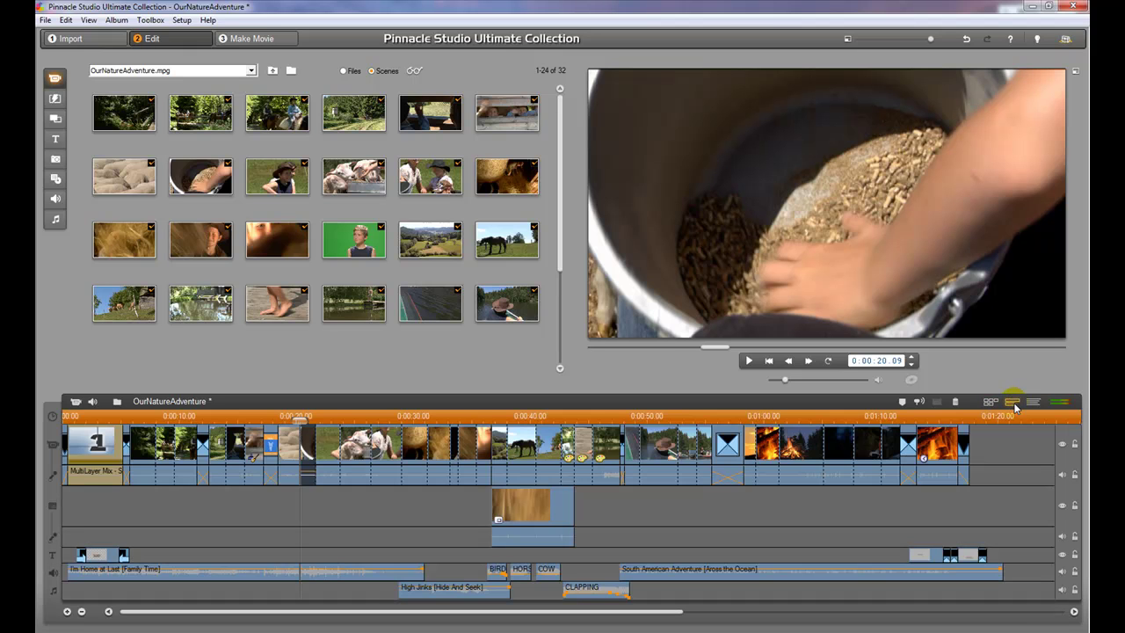
click(1037, 402)
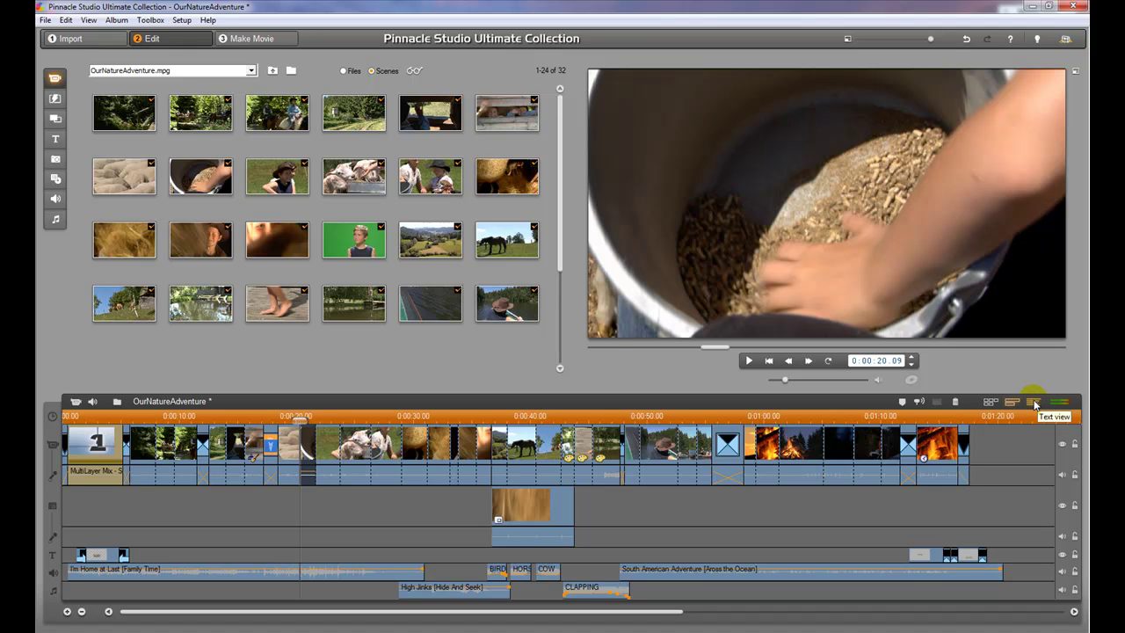
click(1035, 403)
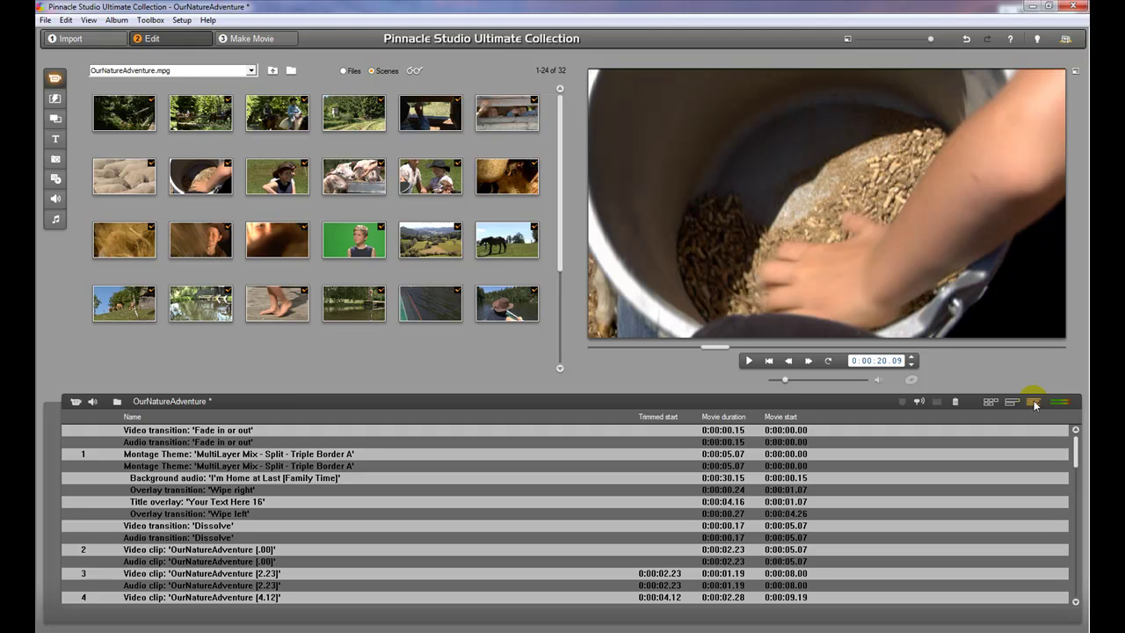
click(1078, 453)
drag(1078, 453, 1067, 421)
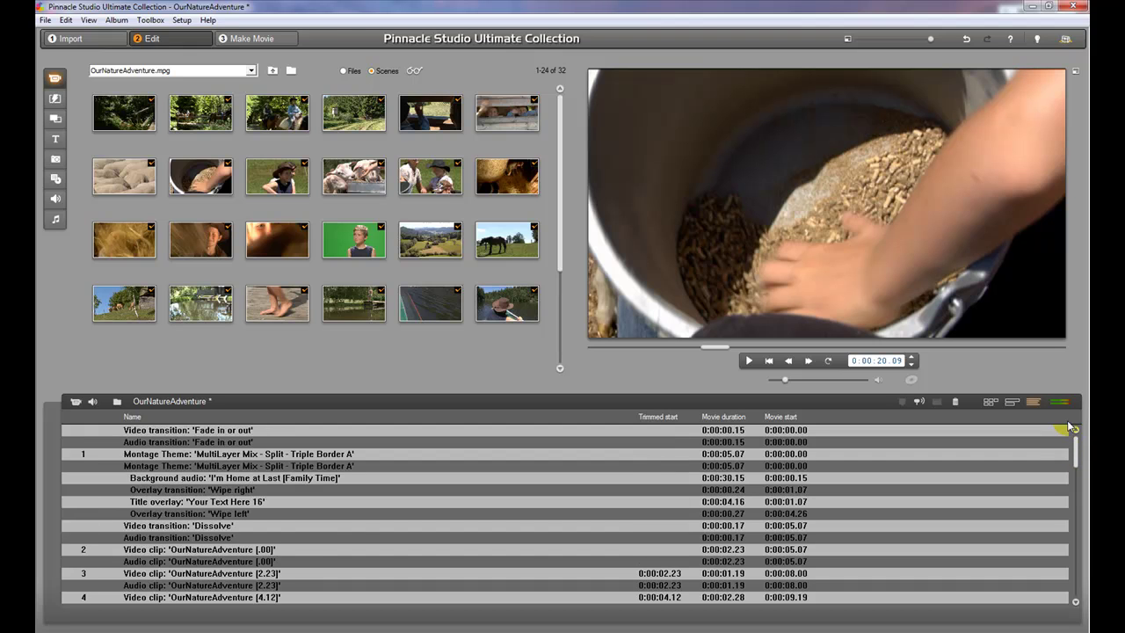
Step: Show the project's 18 clips as numbered storyboard thumbnails
click(991, 404)
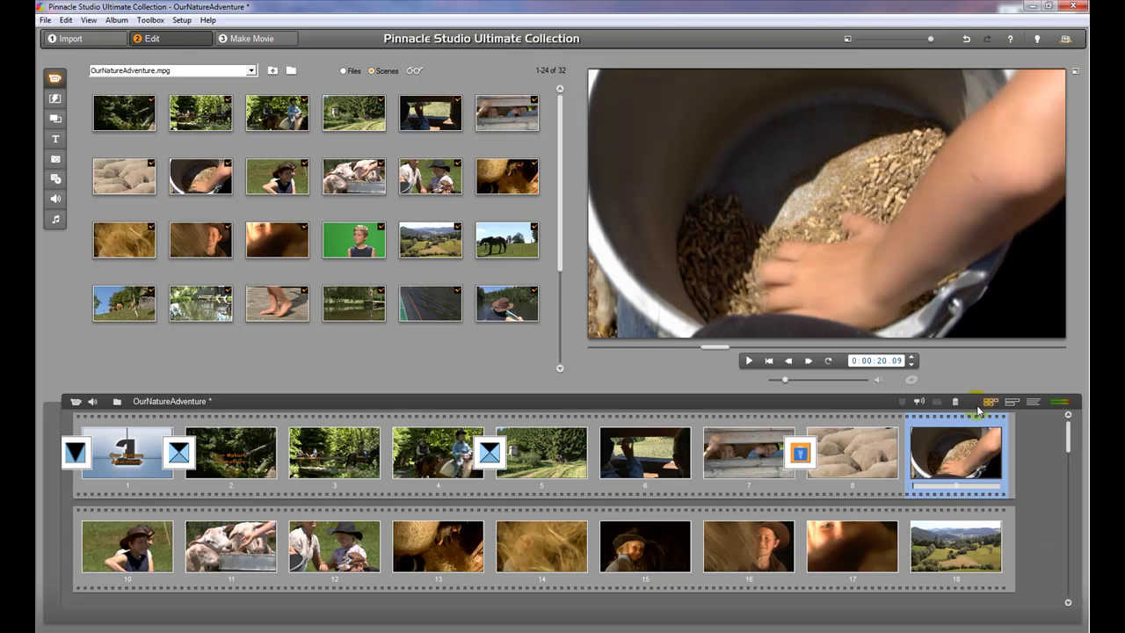